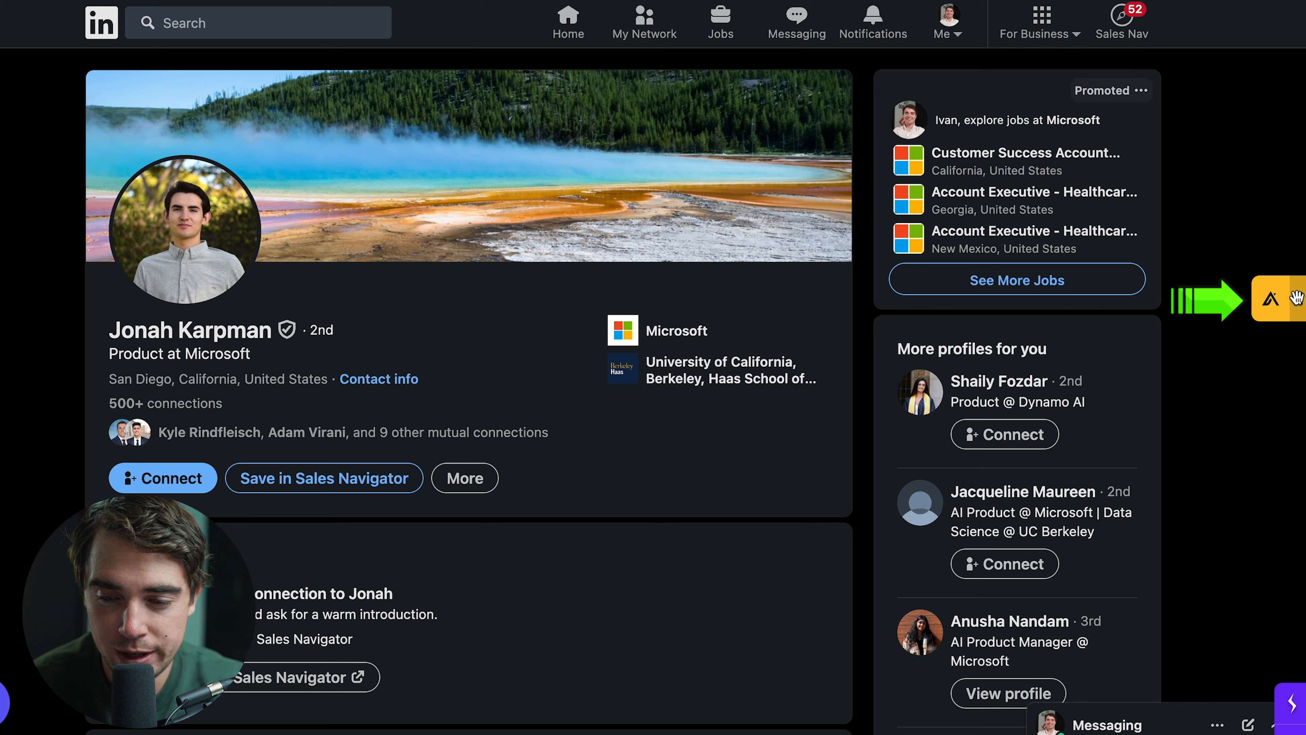
Open the Apollo extension on the LinkedIn profile to view the Microsoft product manager's contact details
left_click(1262, 301)
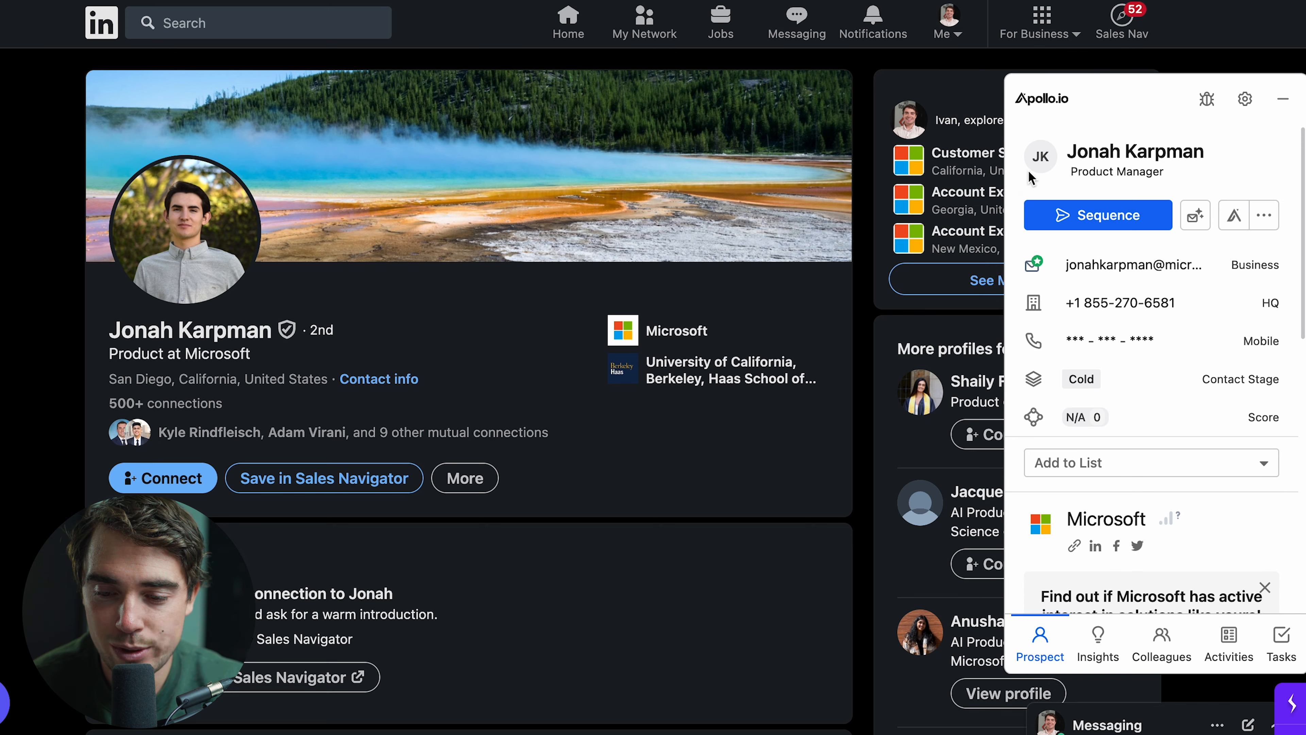
mouse_move(1189, 343)
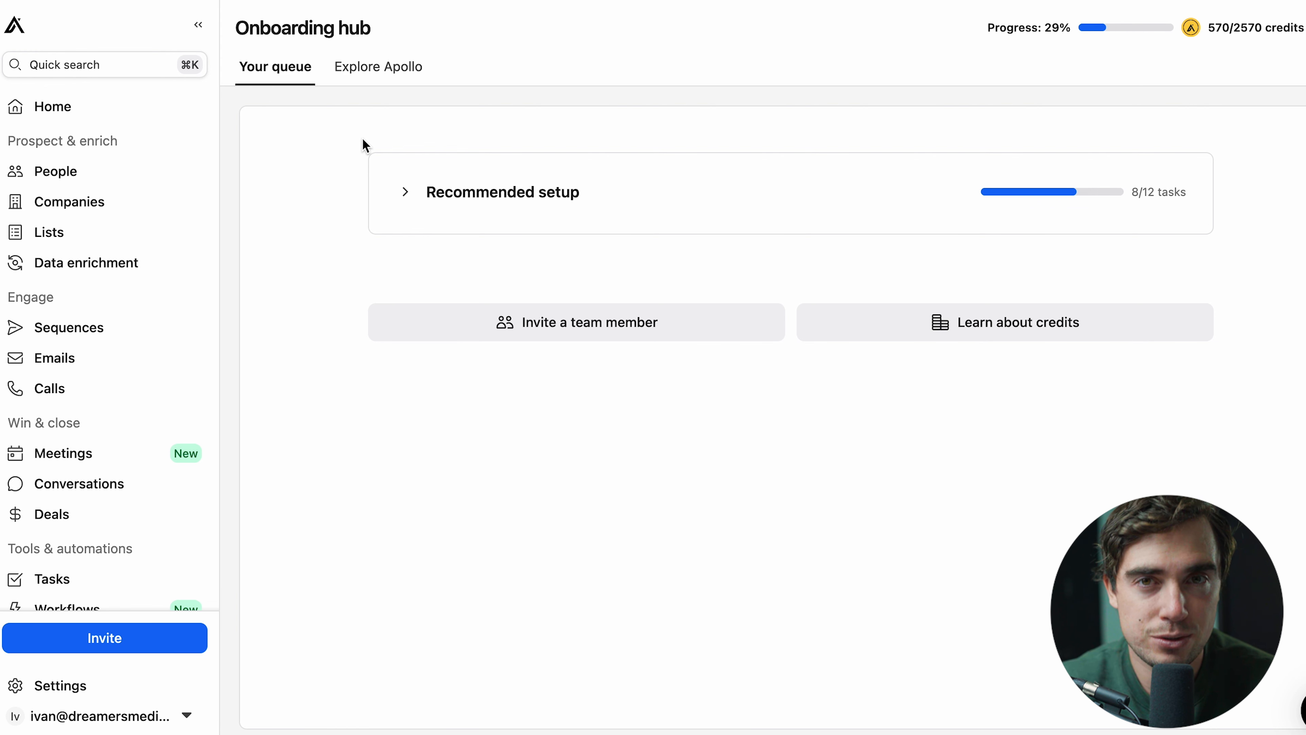
Open the Apollo people search and filter it by the job titles general manager and owner
left_click(54, 175)
left_click(348, 383)
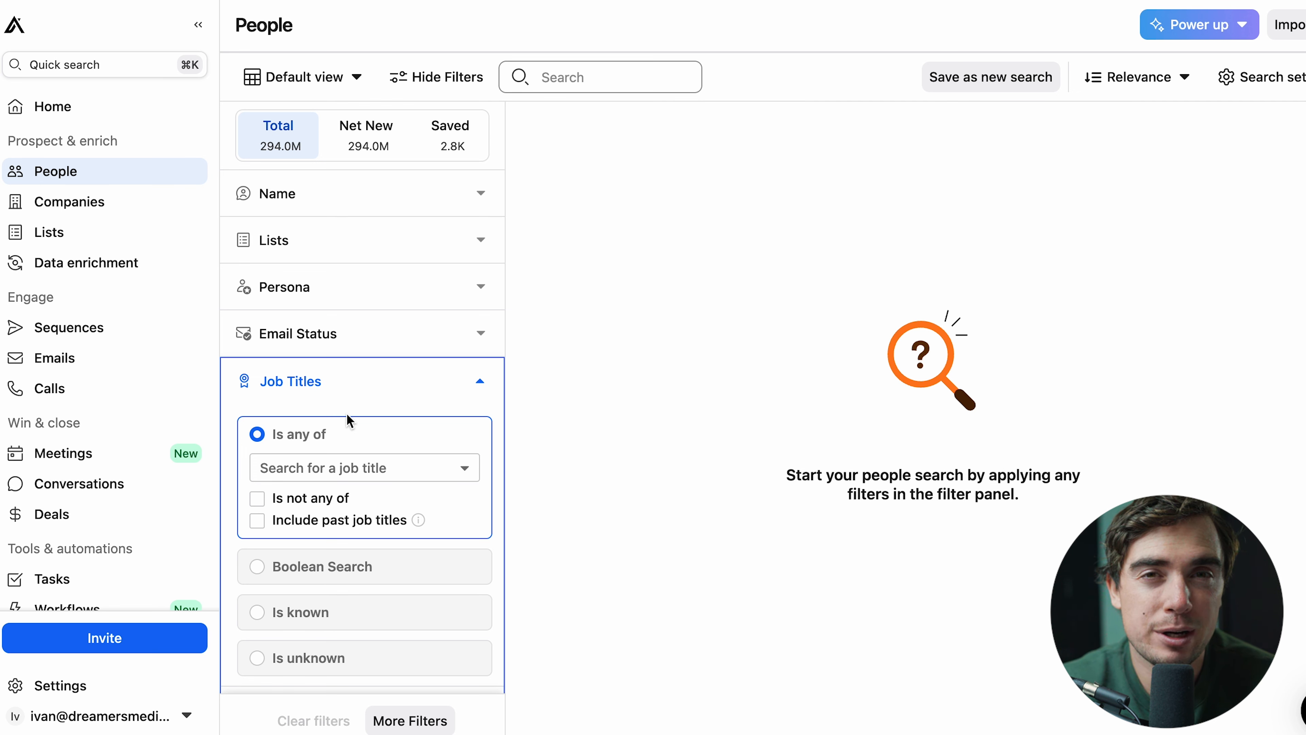
left_click(349, 467)
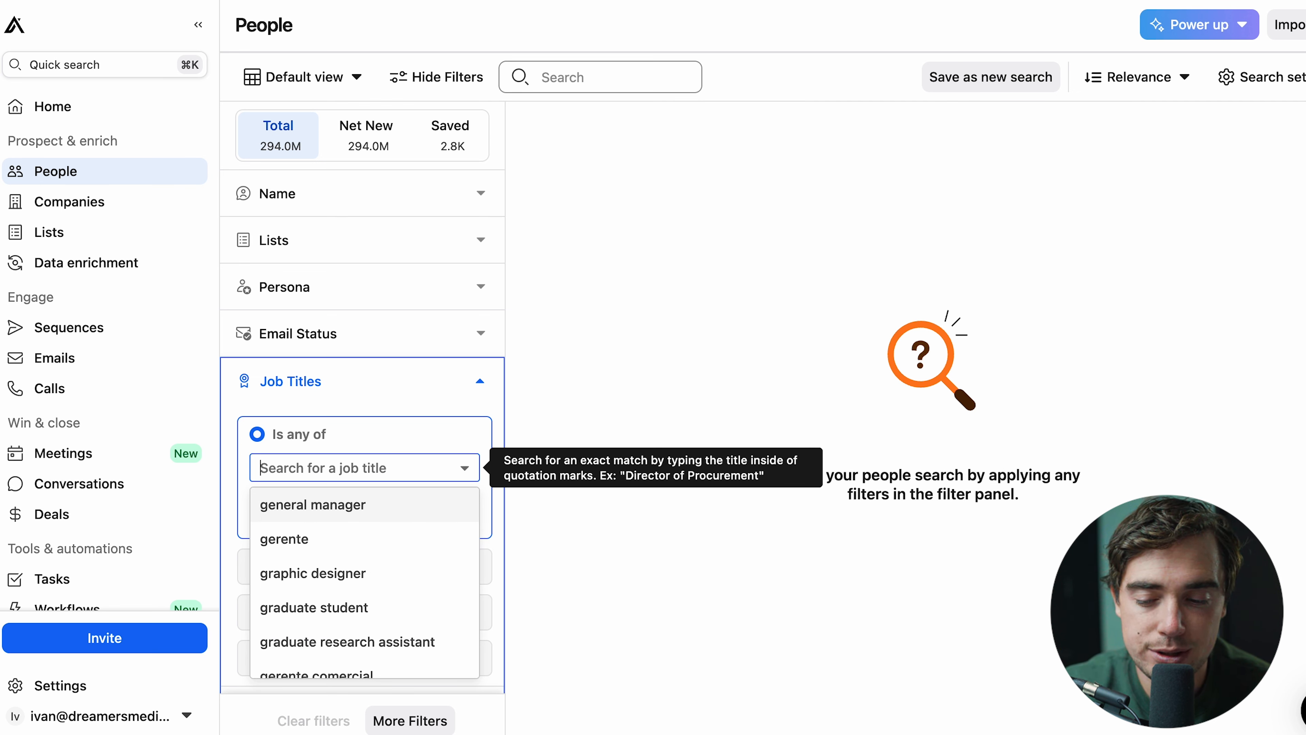
left_click(312, 504)
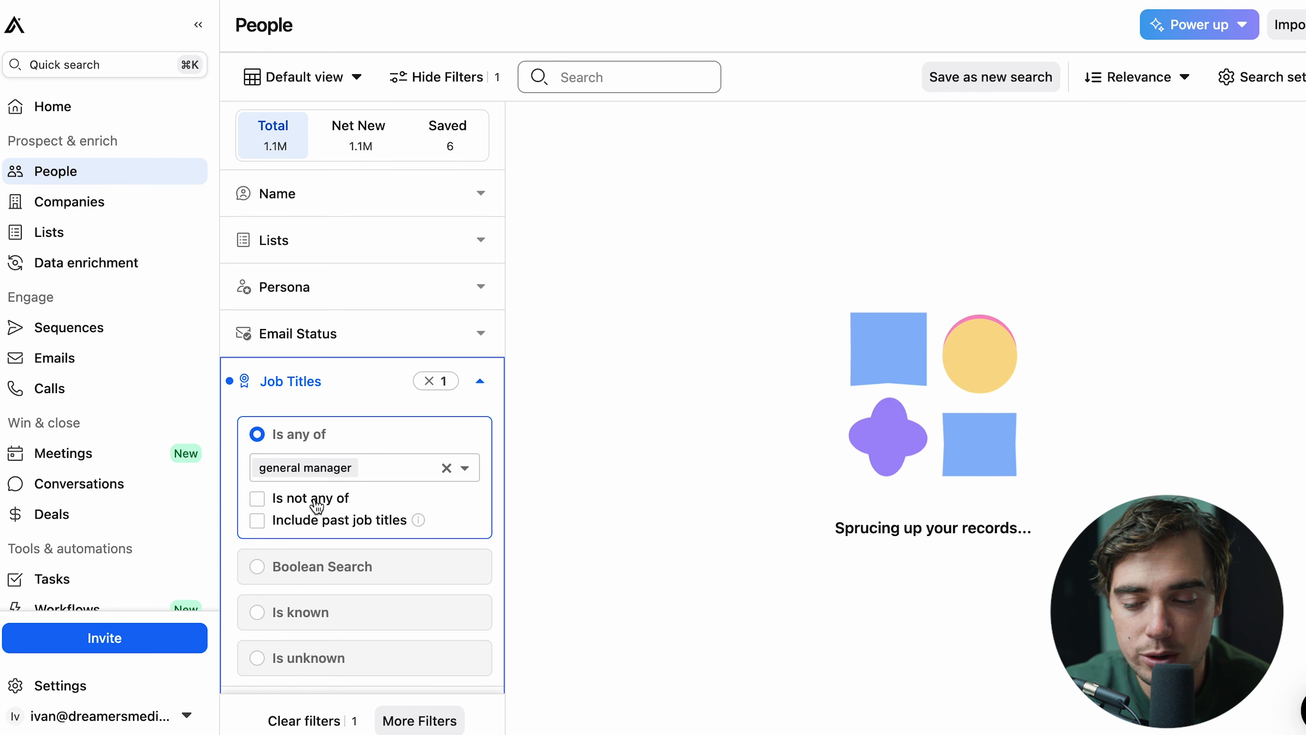
type("owne")
type("r")
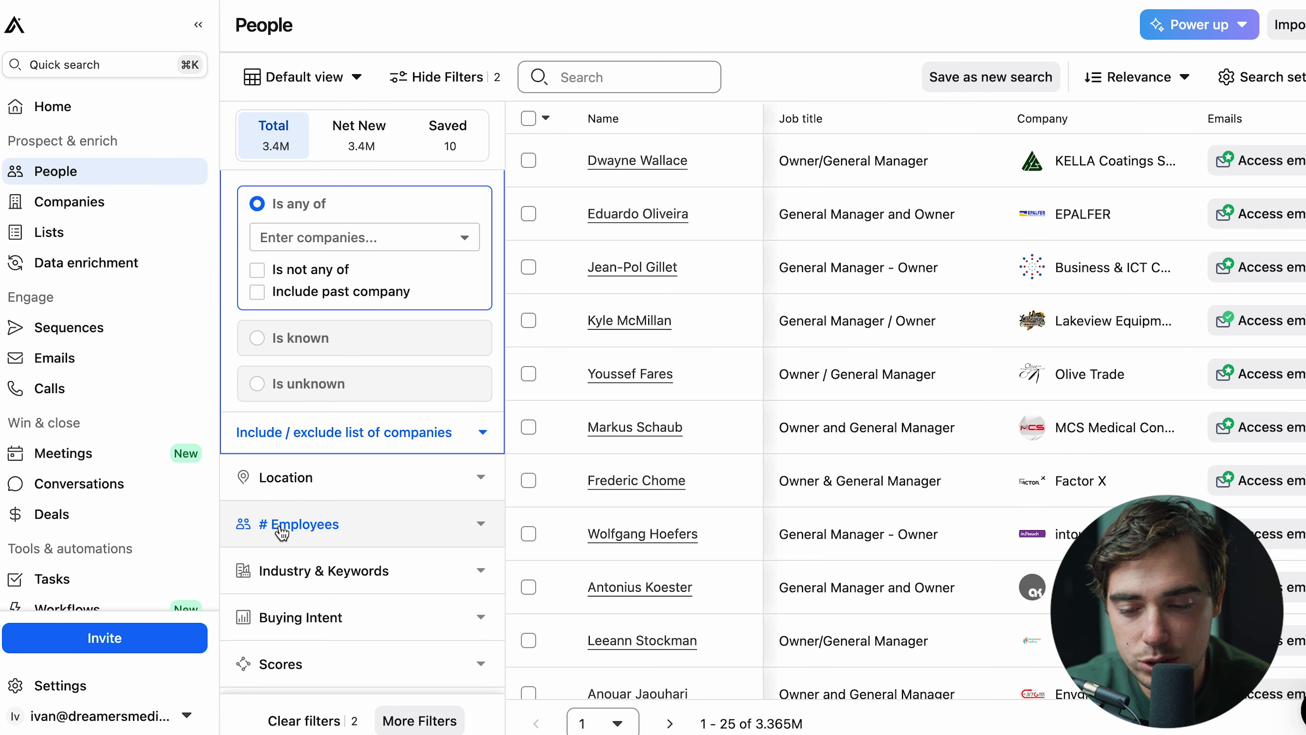
Limit the people search to companies with 11-20 or 21-50 employees and contacts located in Kansas City, Kansas
left_click(282, 533)
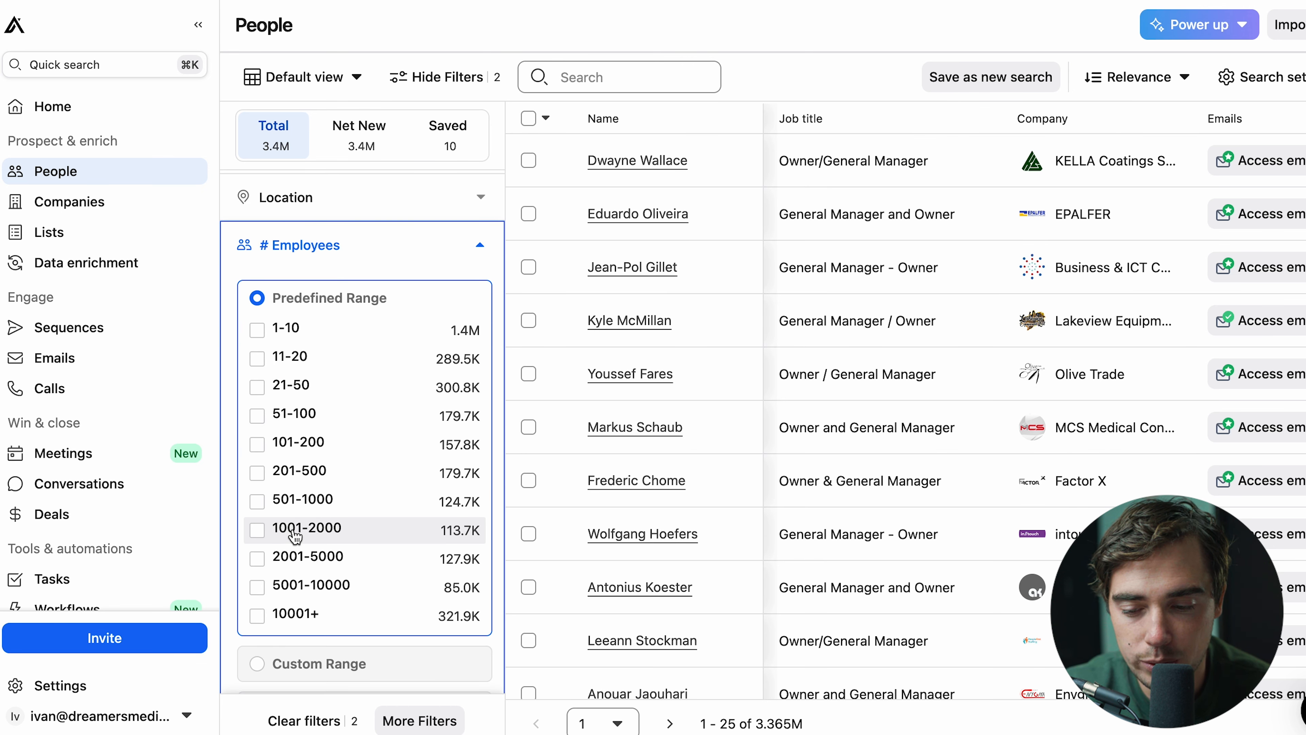
left_click(257, 390)
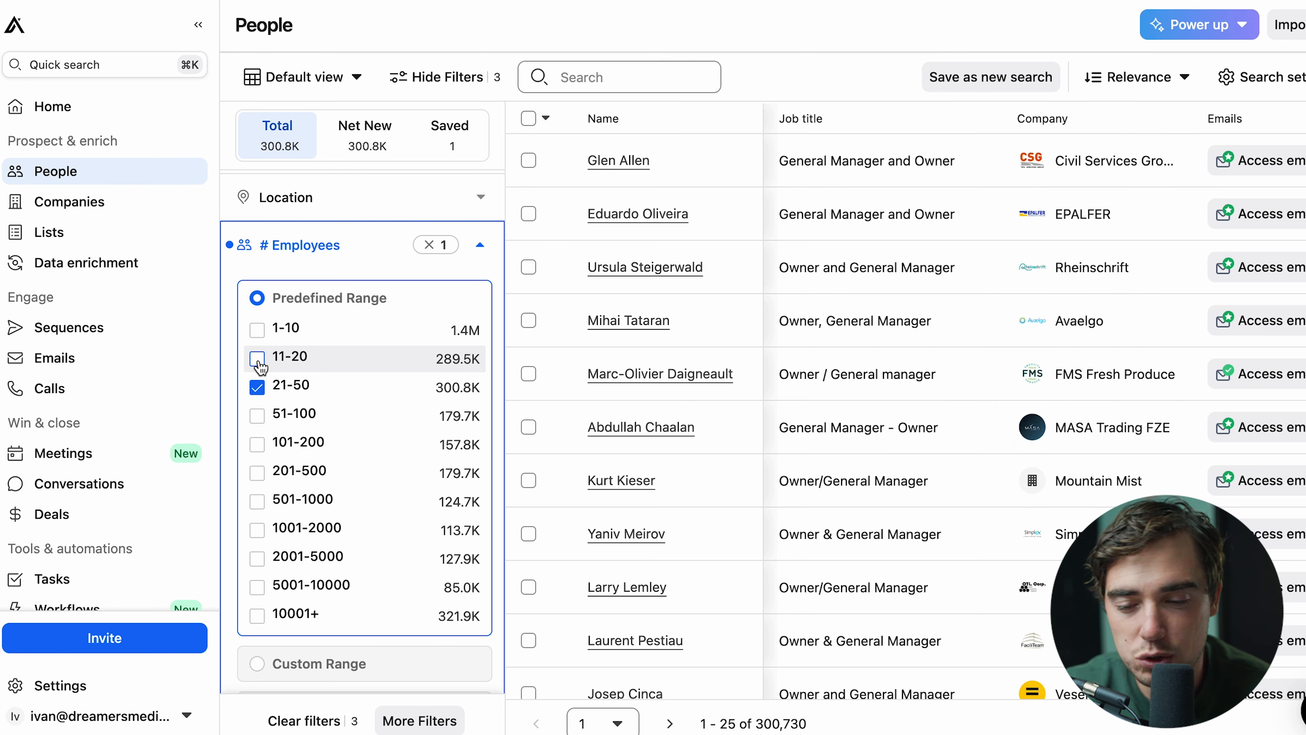
left_click(257, 360)
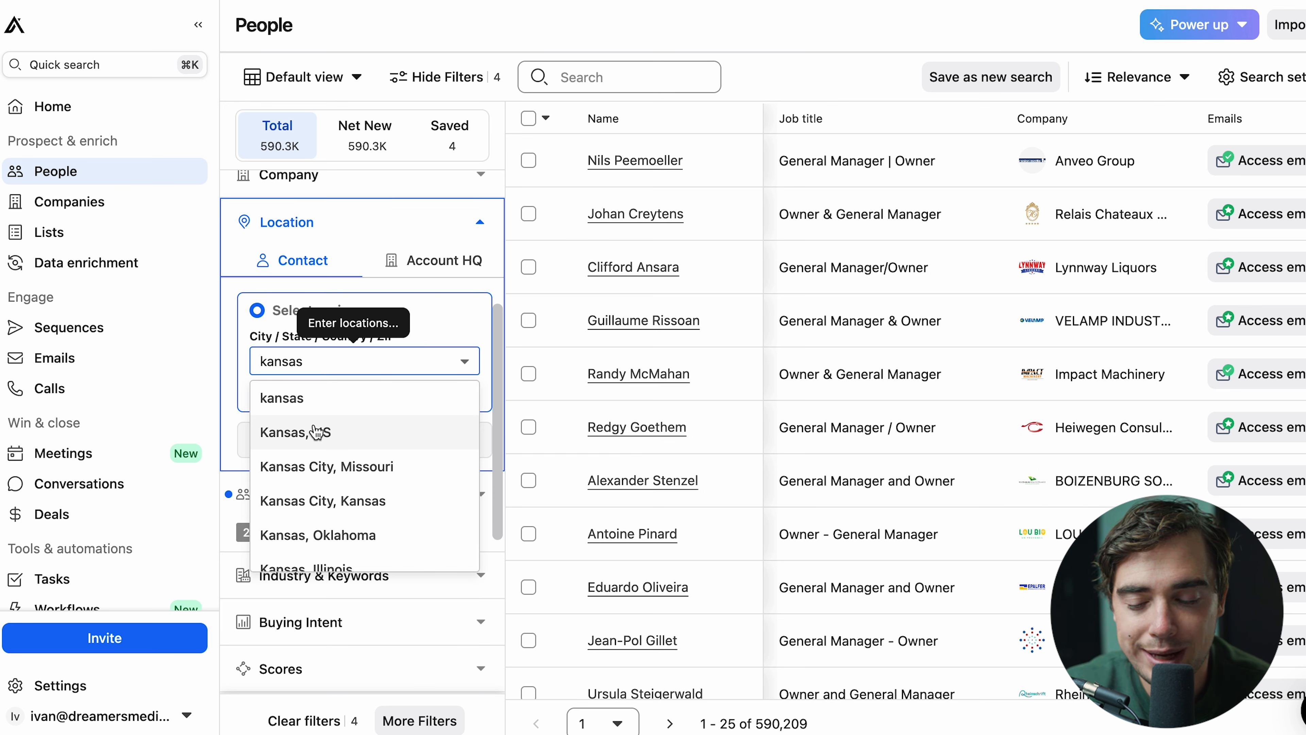
left_click(309, 502)
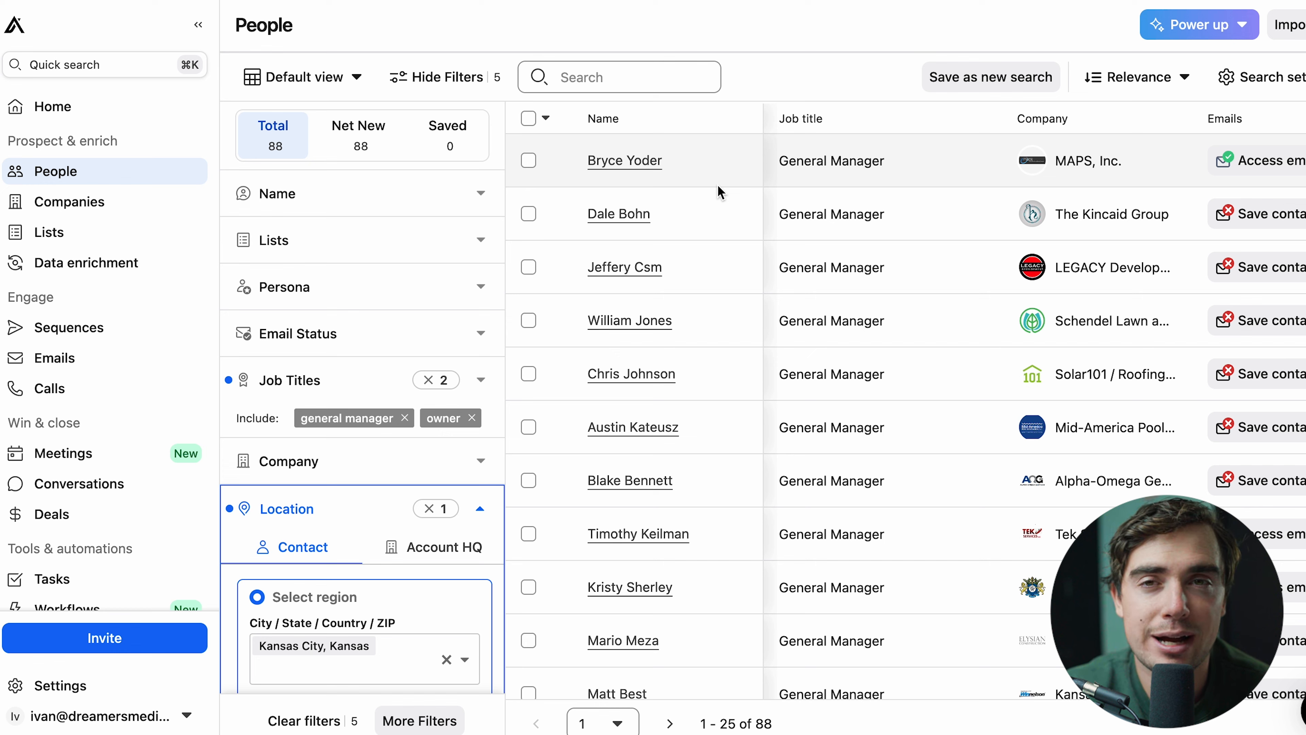
Open the MAPS, Inc. general manager's record in a new tab and follow their LinkedIn profile to the employer's page
right_click(637, 158)
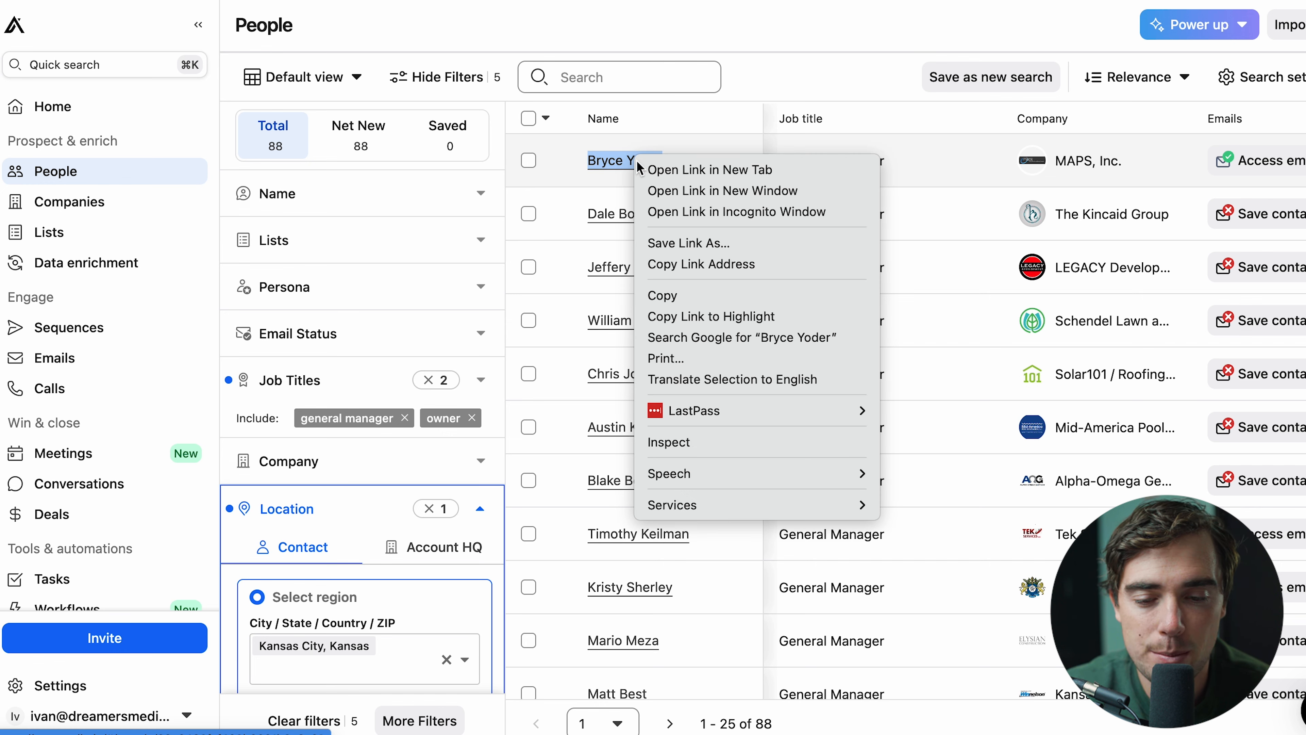
left_click(649, 169)
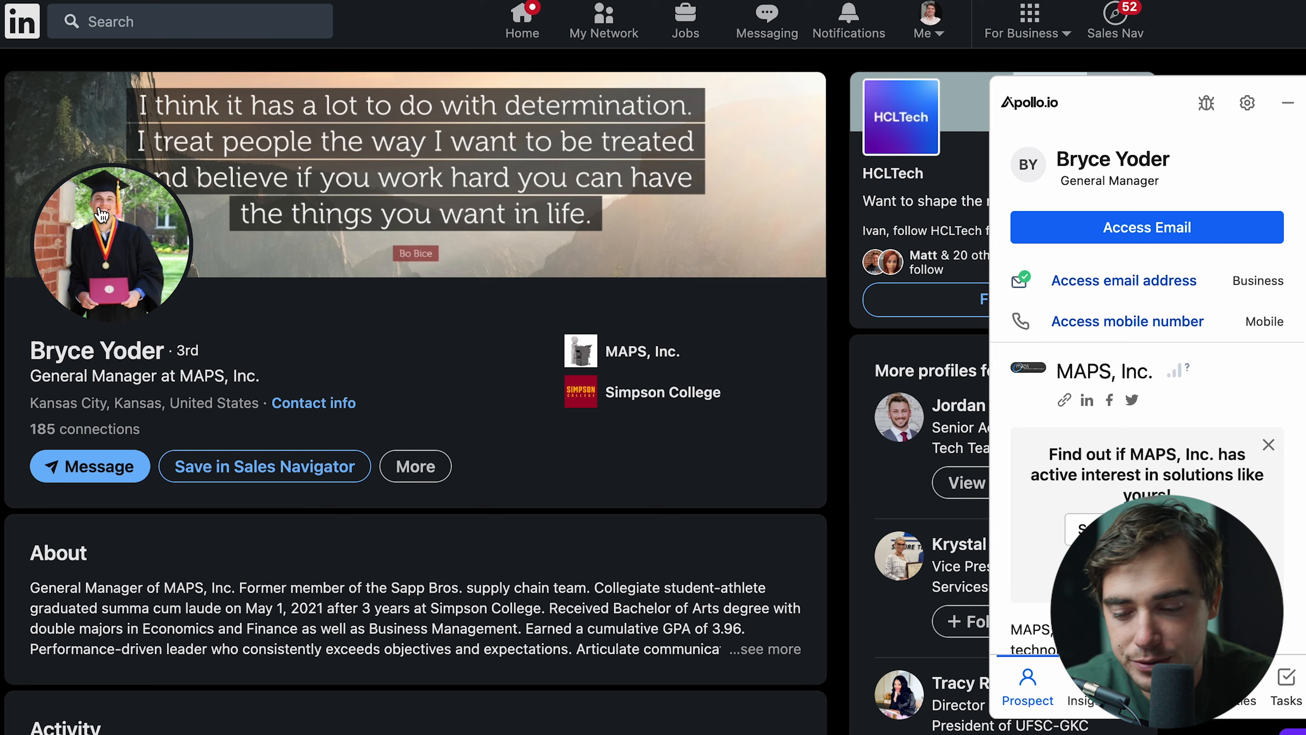
scroll(81, 409, "down", 7)
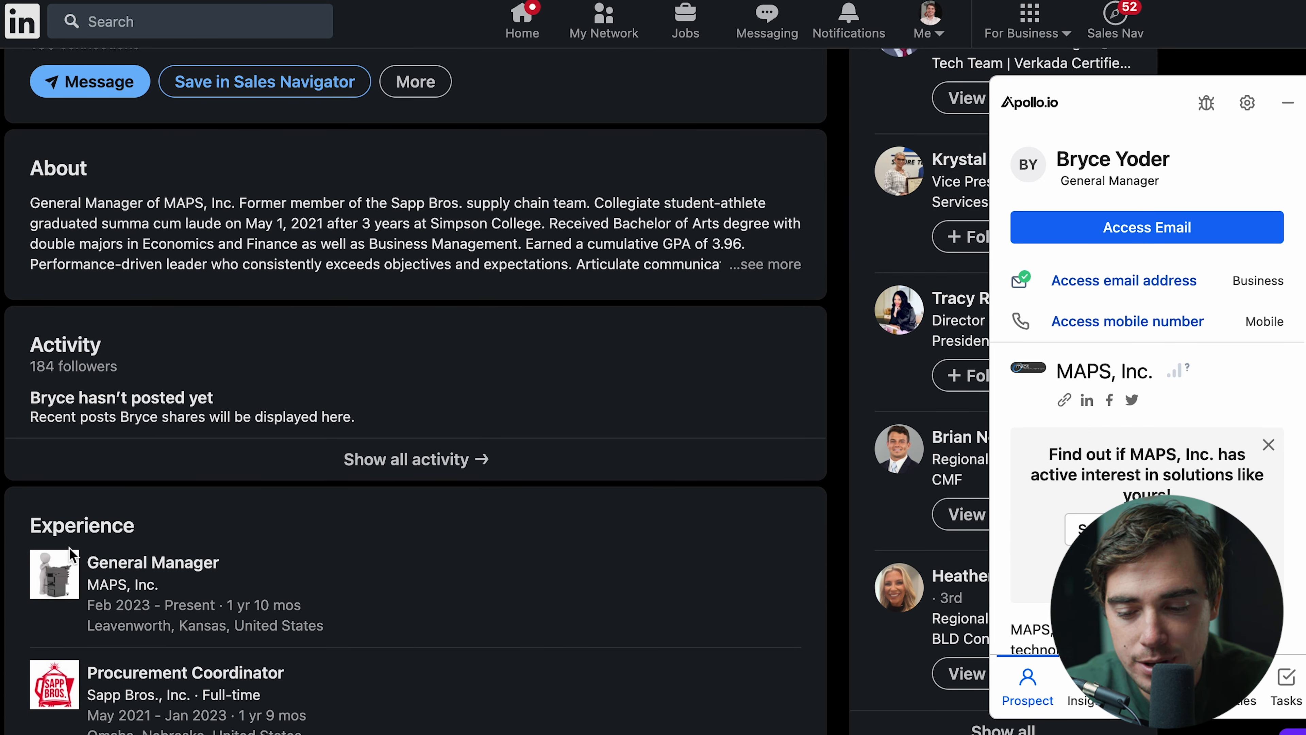
left_click(47, 591)
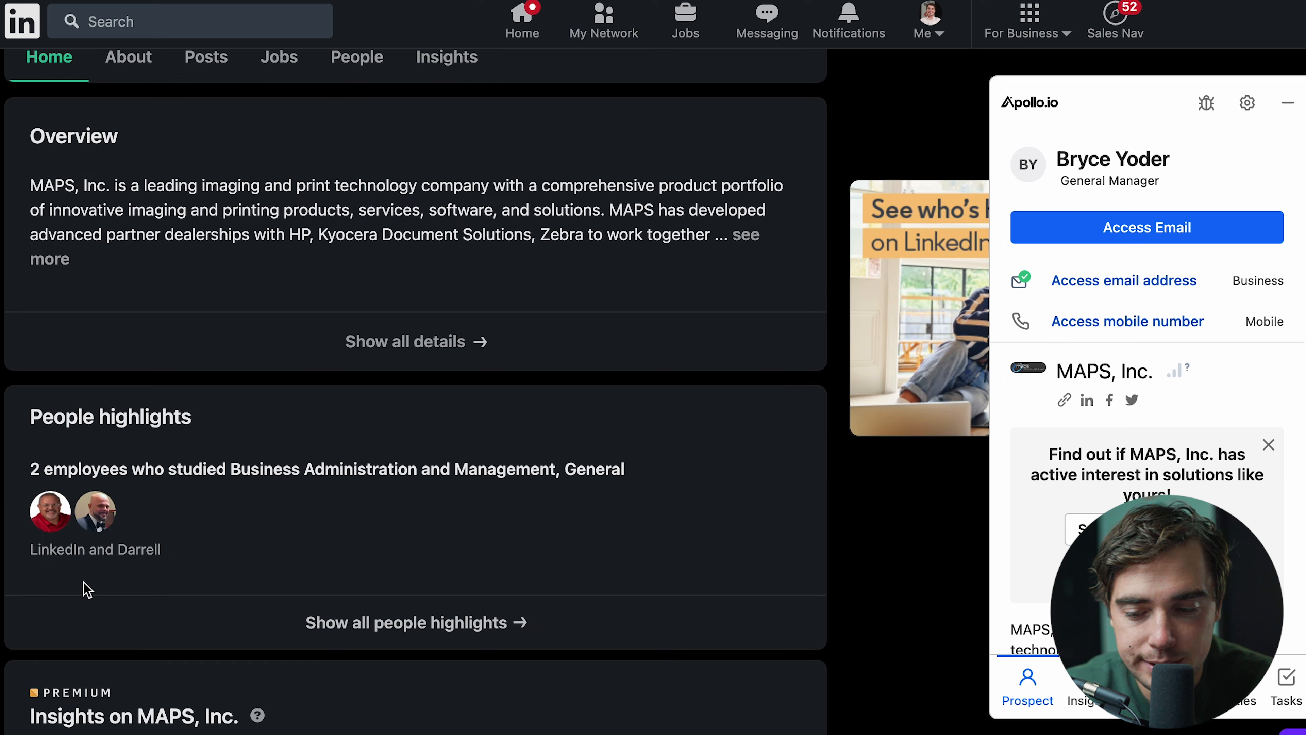
Review the MAPS, Inc. LinkedIn page, examining its job openings and the roles of its associated members
left_click(302, 478)
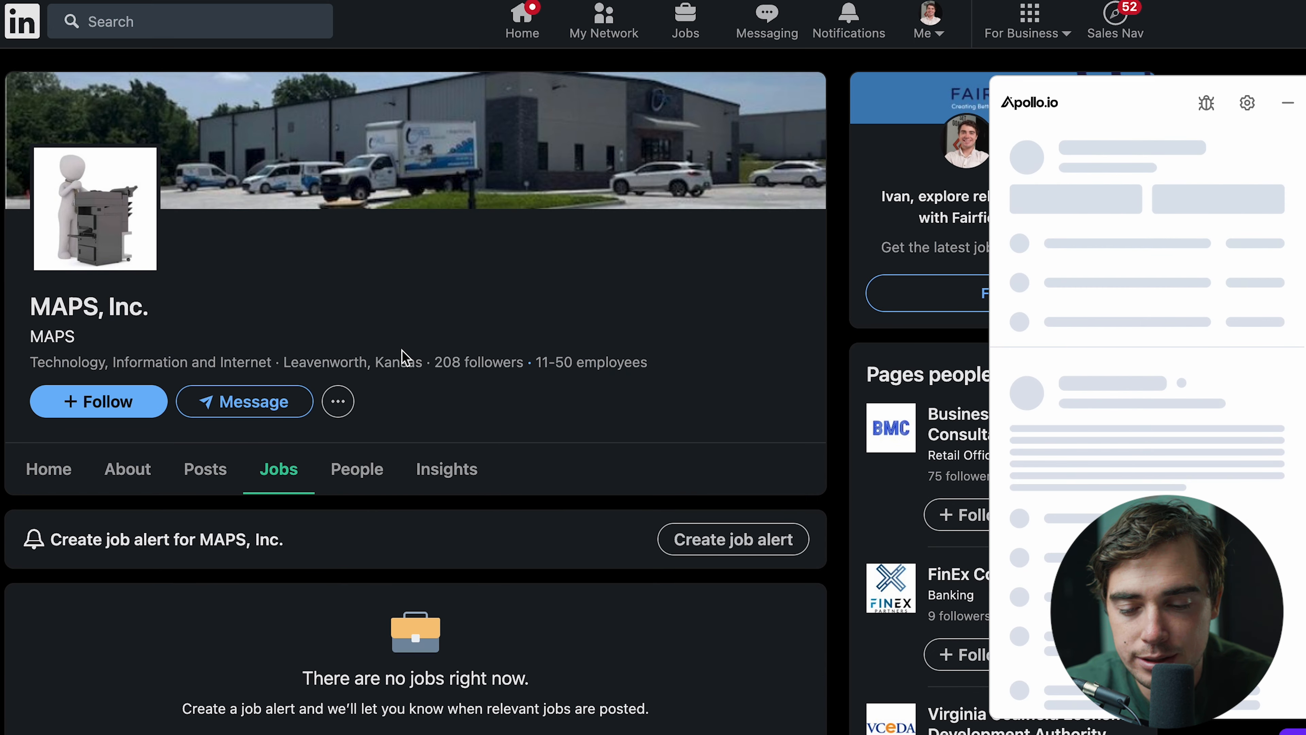
left_click(360, 473)
scroll(463, 514, "down", 10)
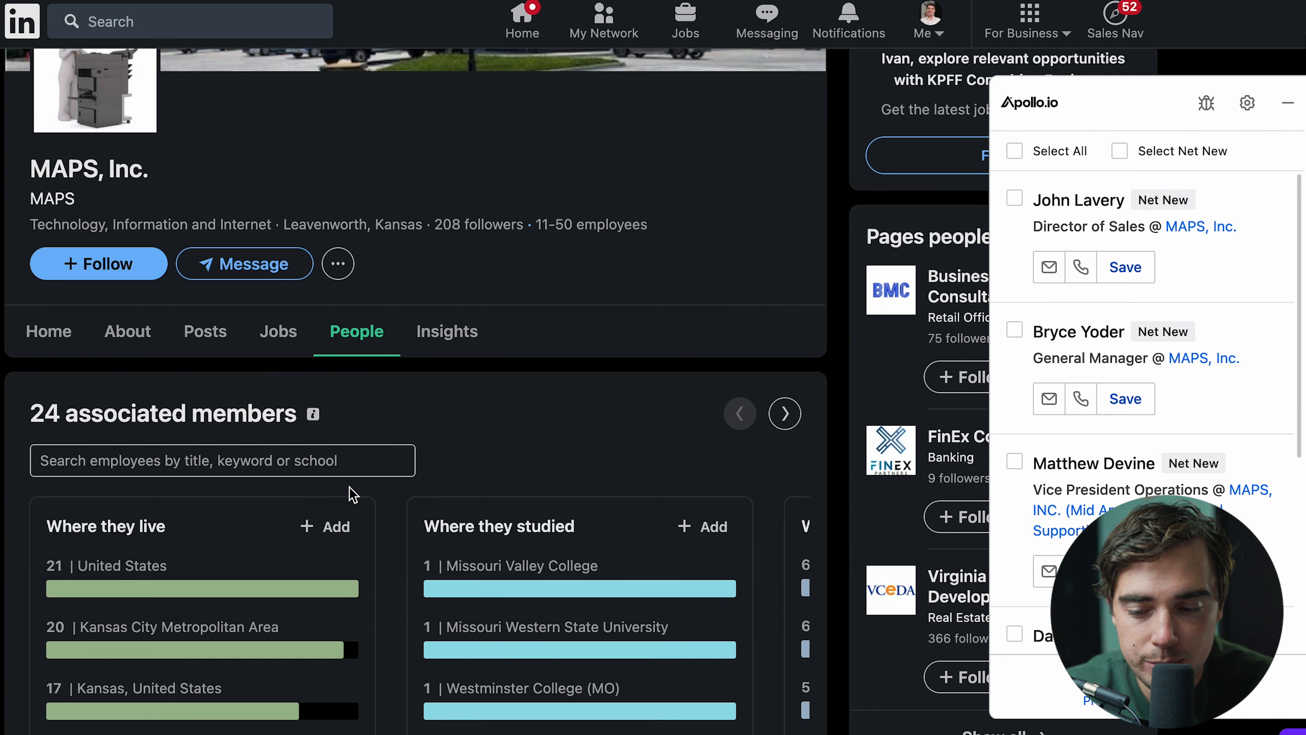
scroll(455, 440, "down", 10)
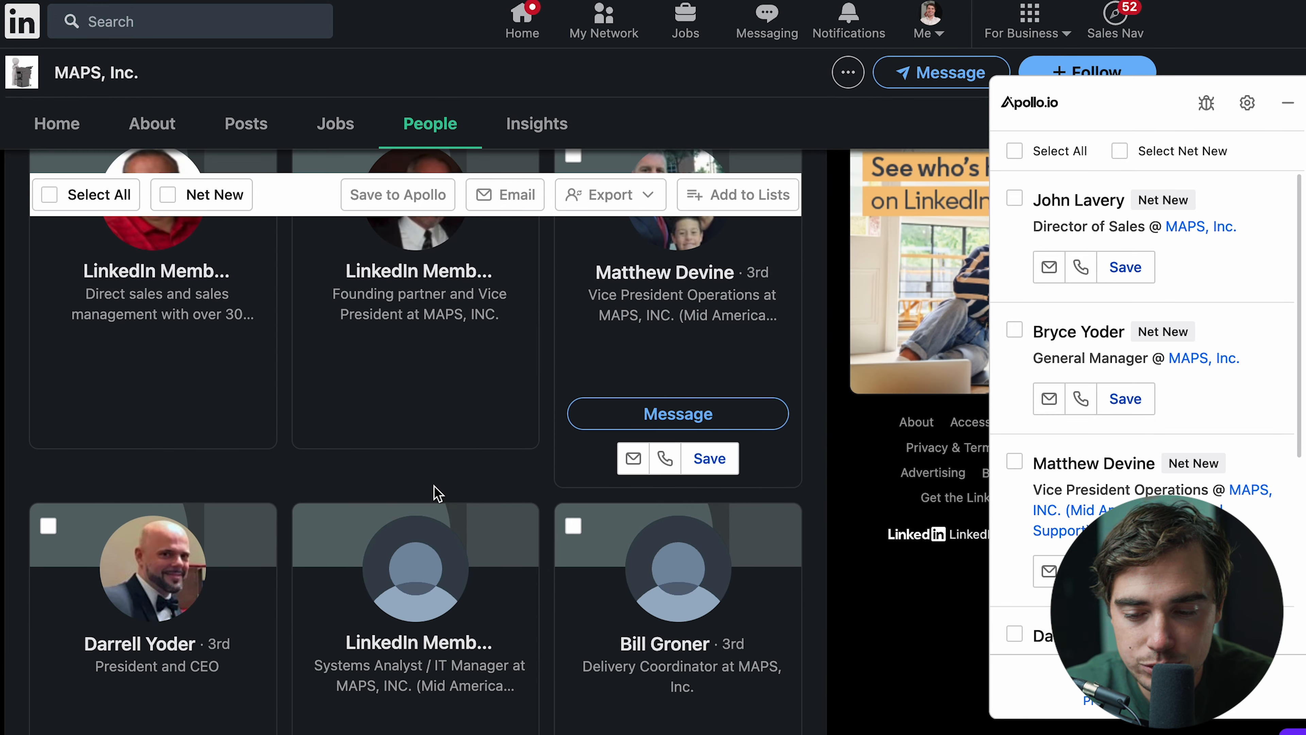
scroll(207, 444, "down", 5)
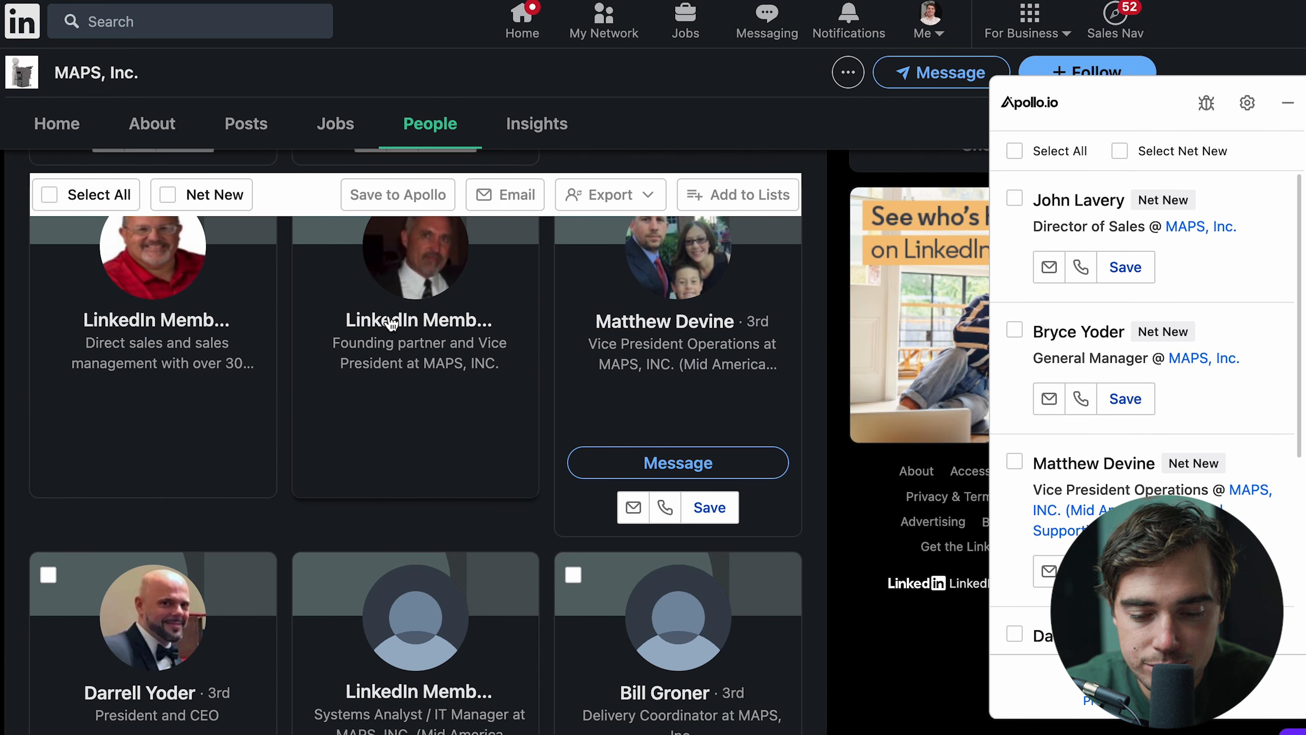
scroll(367, 372, "down", 5)
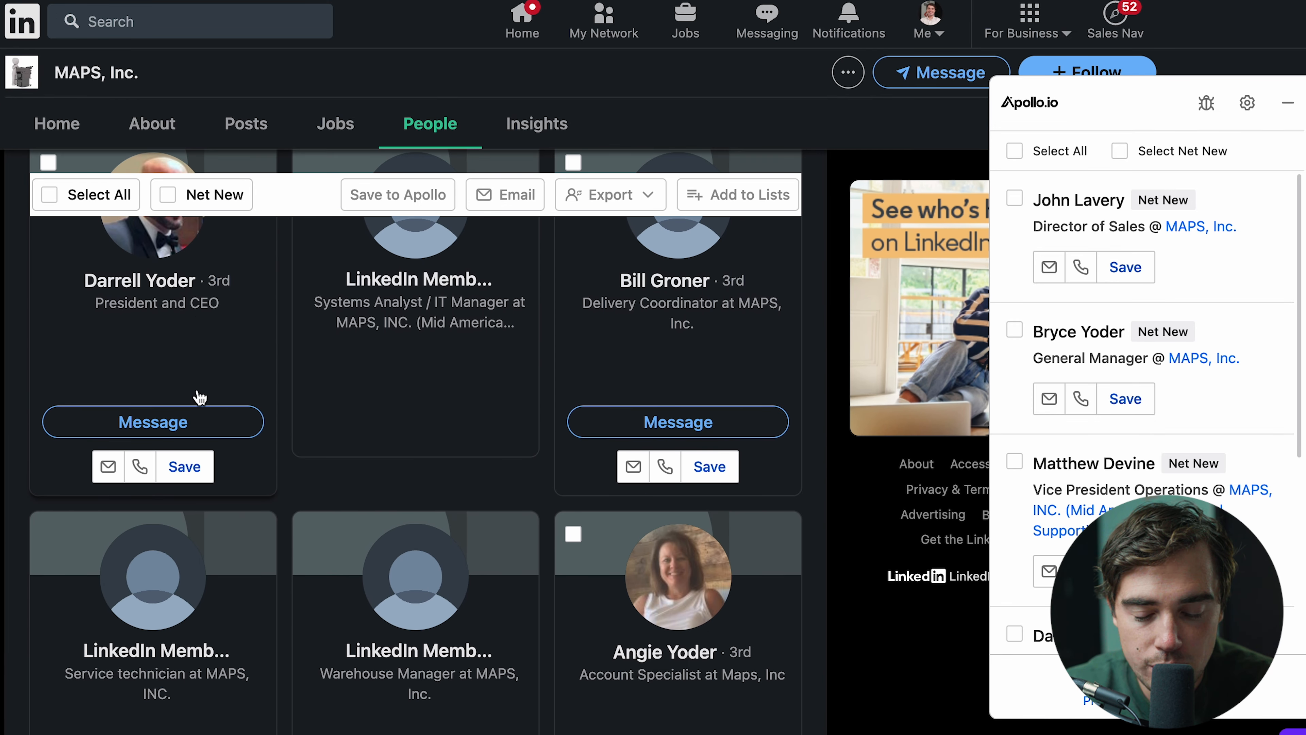
scroll(198, 397, "up", 15)
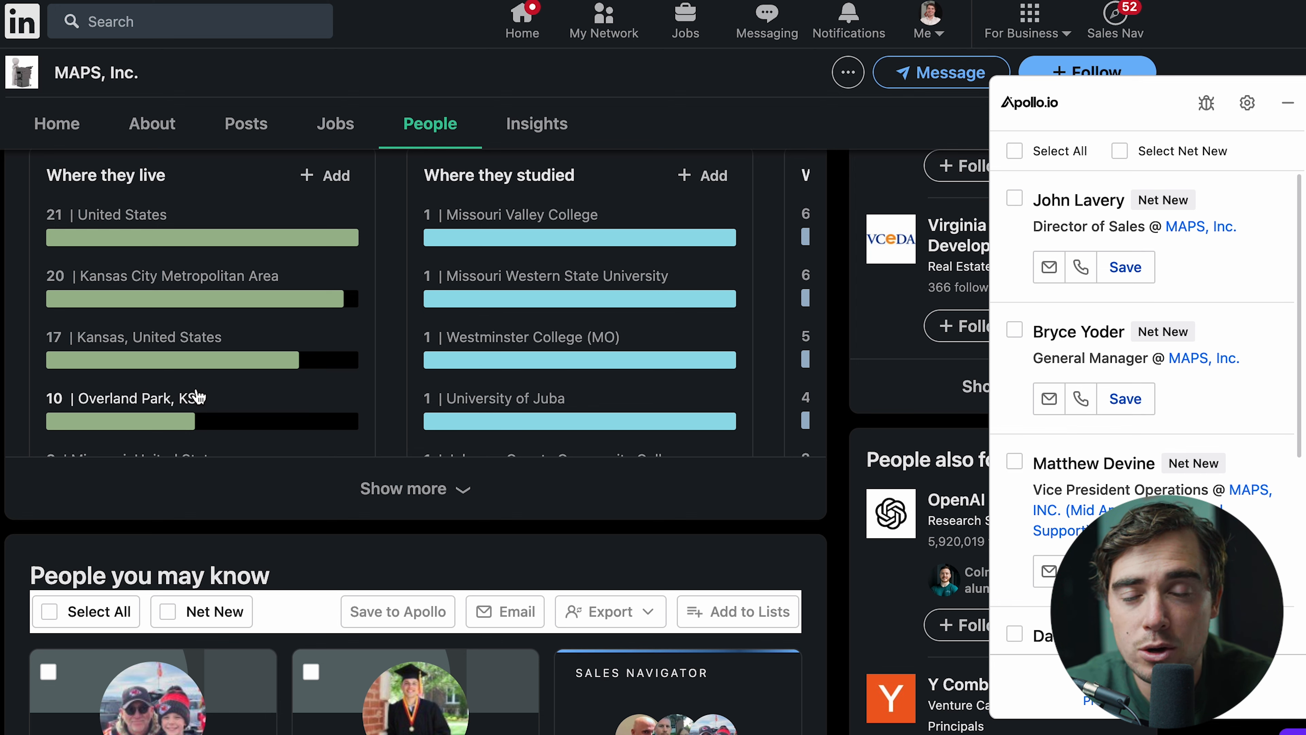
scroll(15, 421, "up", 1)
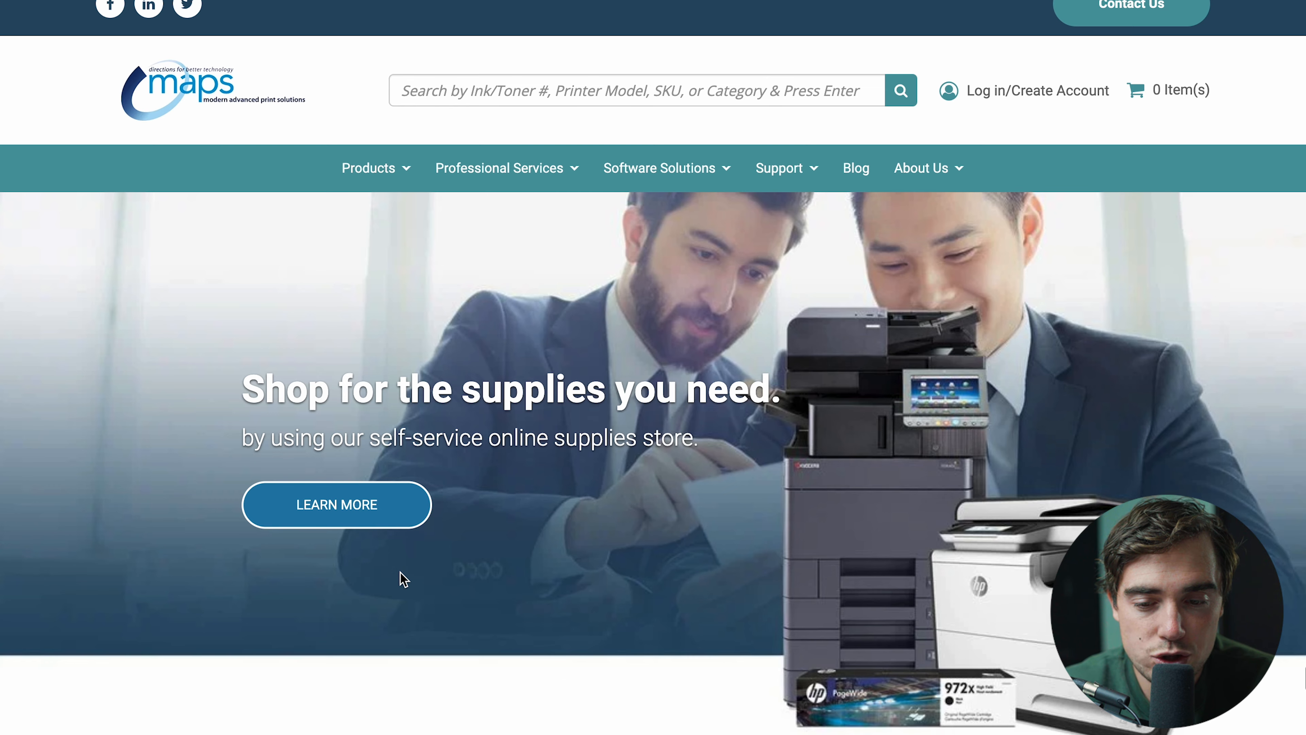
Examine the MAPS website for its products, professional services and partners
scroll(400, 572, "down", 3)
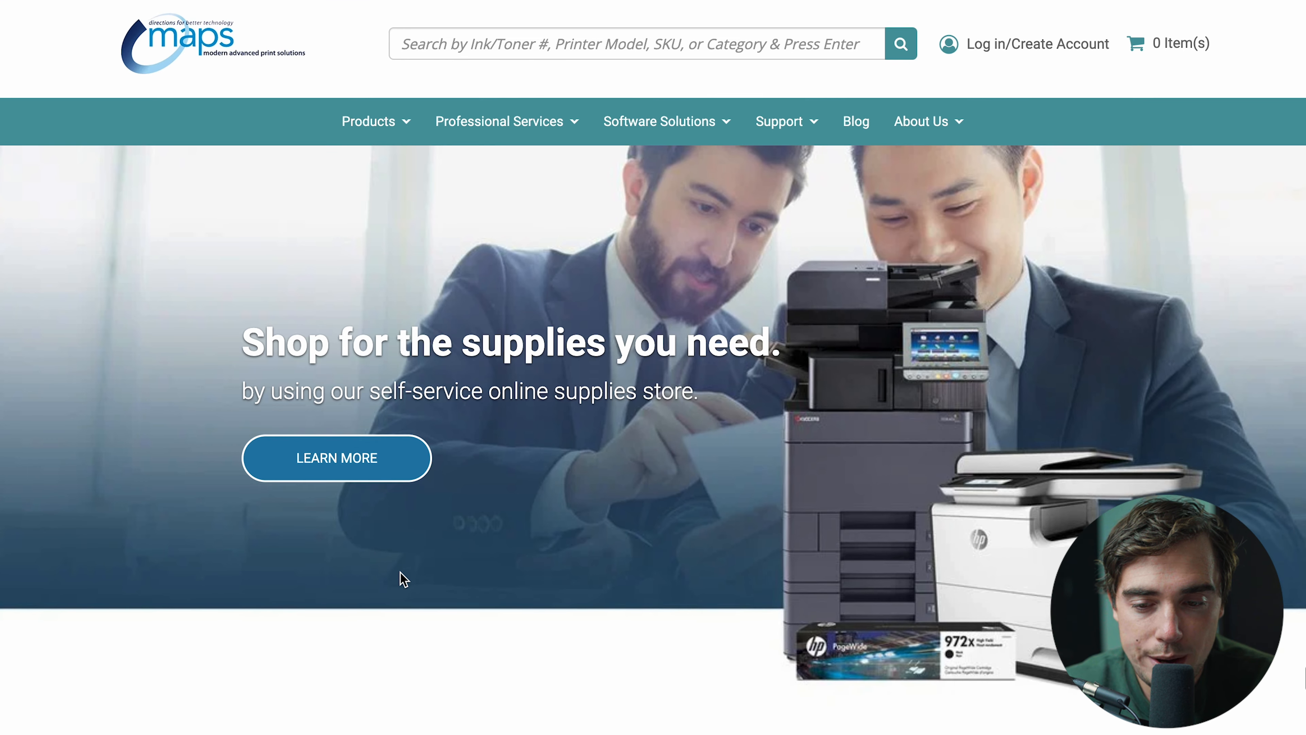
scroll(507, 169, "up", 1)
mouse_move(386, 116)
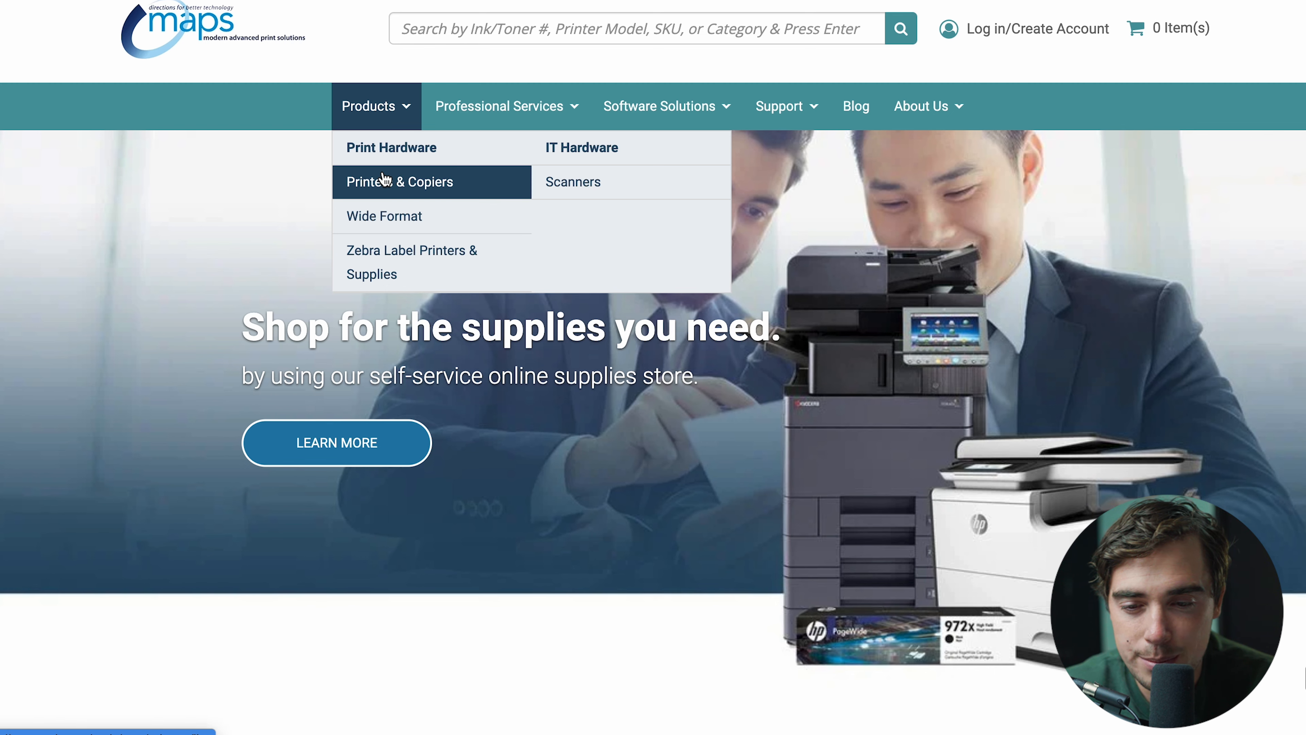
mouse_move(441, 124)
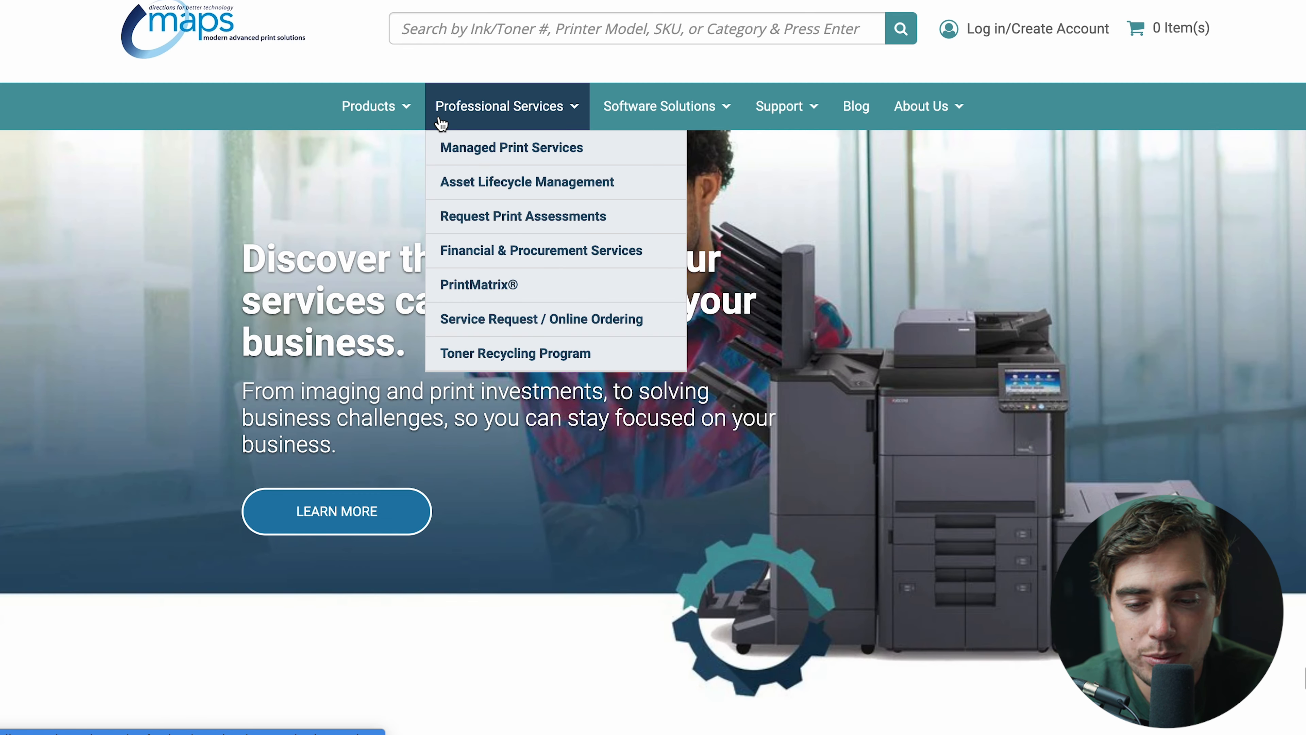
scroll(490, 448, "down", 15)
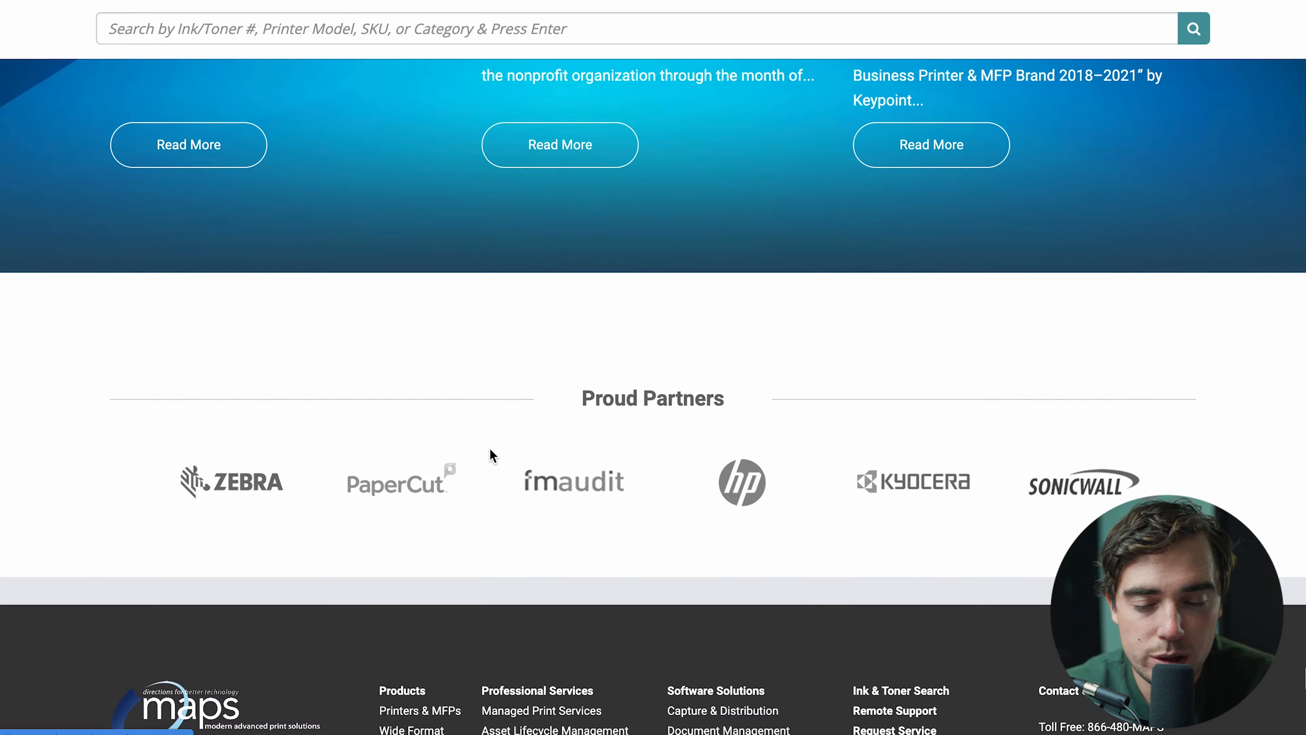
scroll(489, 448, "up", 10)
scroll(683, 369, "up", 10)
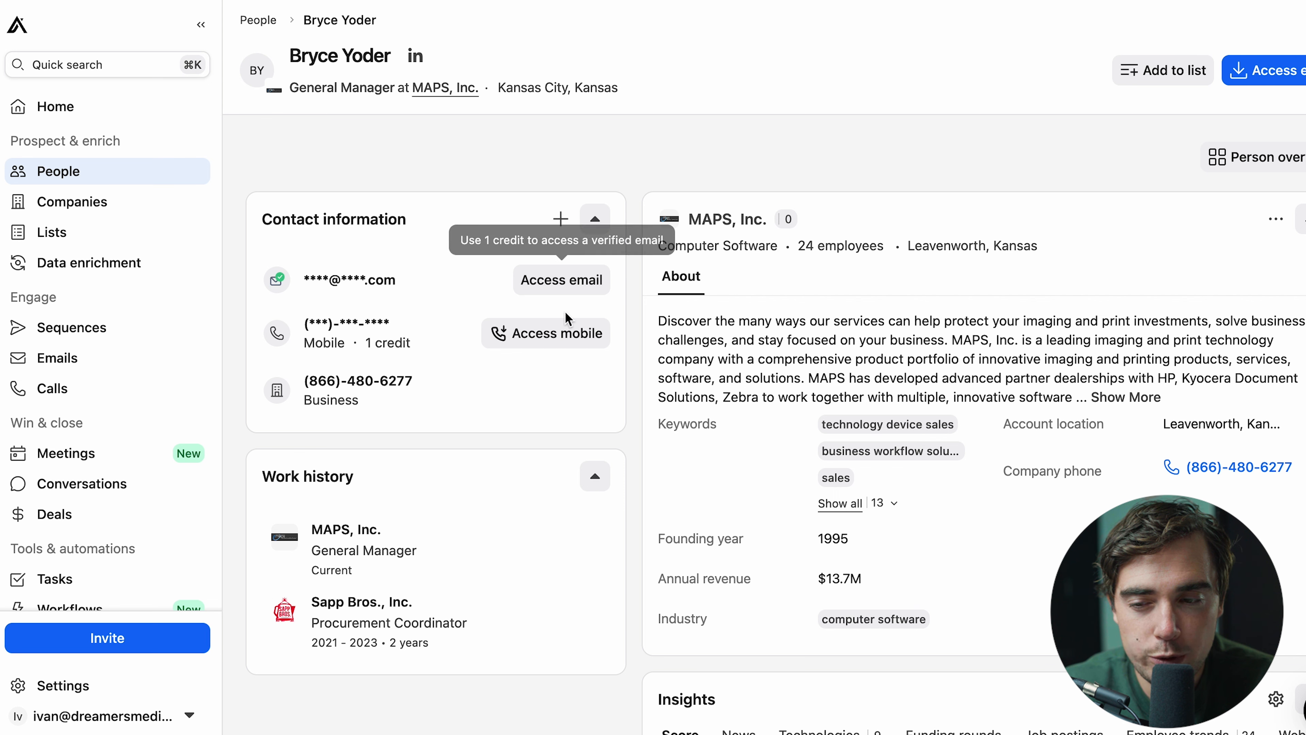
Access the verified business email in the MAPS, Inc. general manager's Apollo contact record
left_click(550, 281)
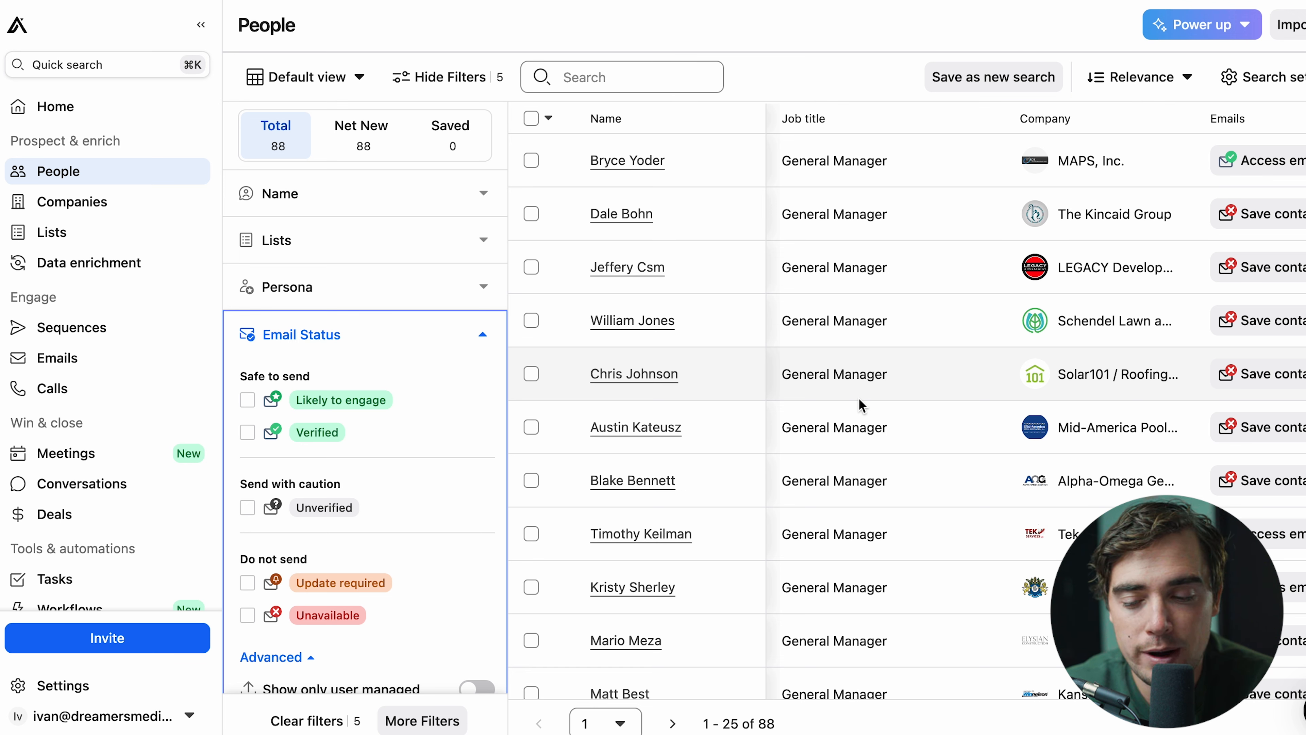
Filter the people search to contacts with the Verified email status and look through the resulting list
left_click(248, 431)
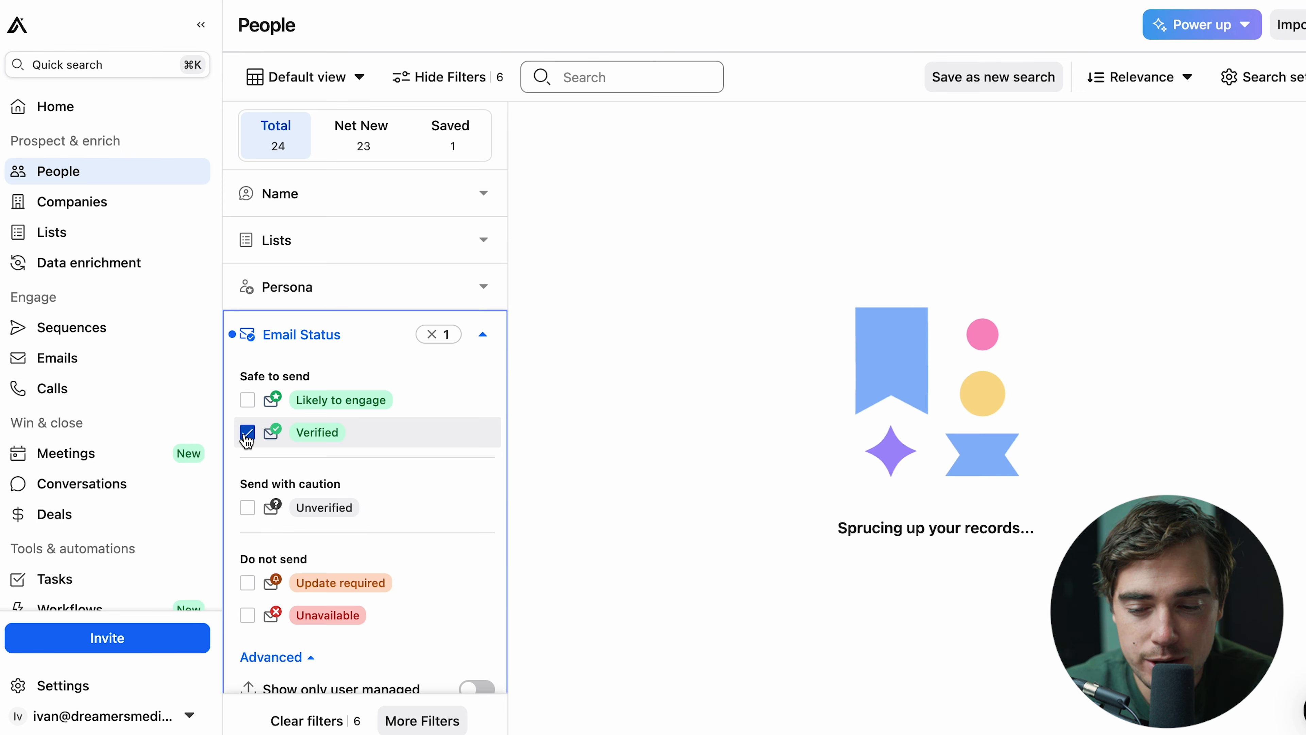
scroll(835, 365, "down", 10)
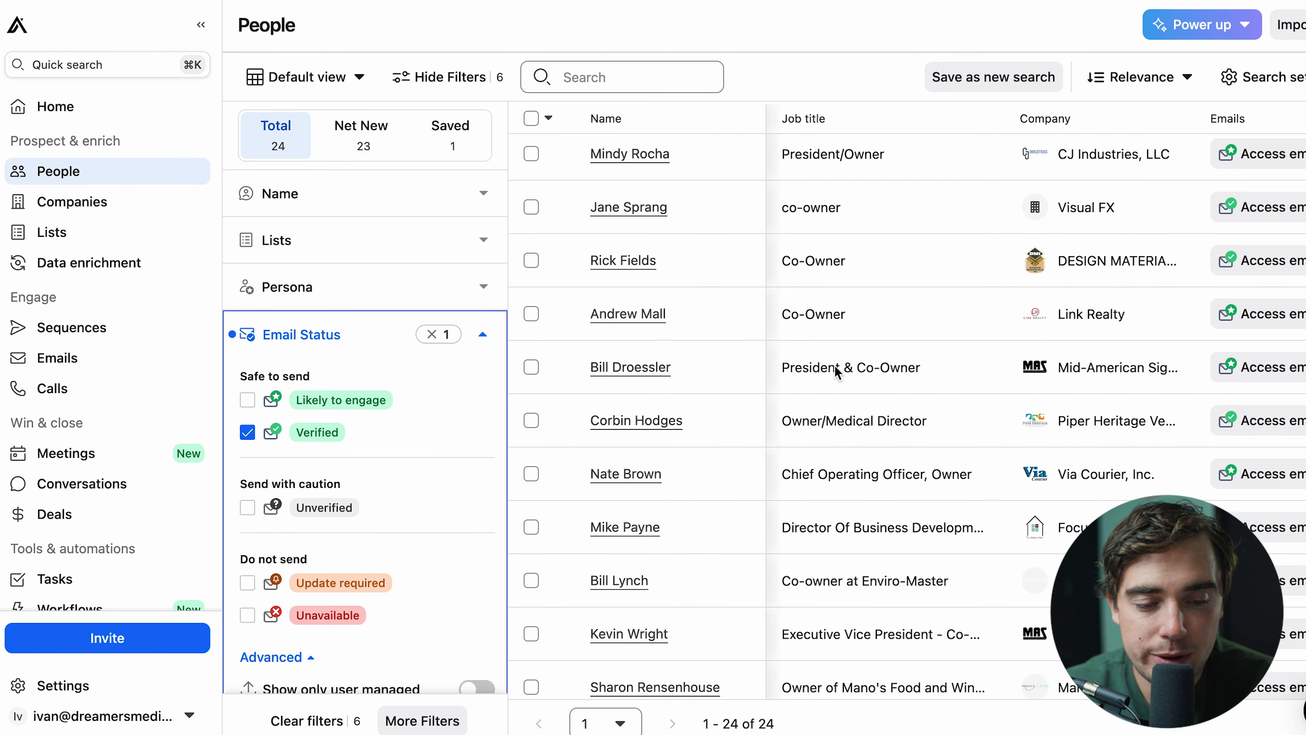
scroll(834, 364, "up", 10)
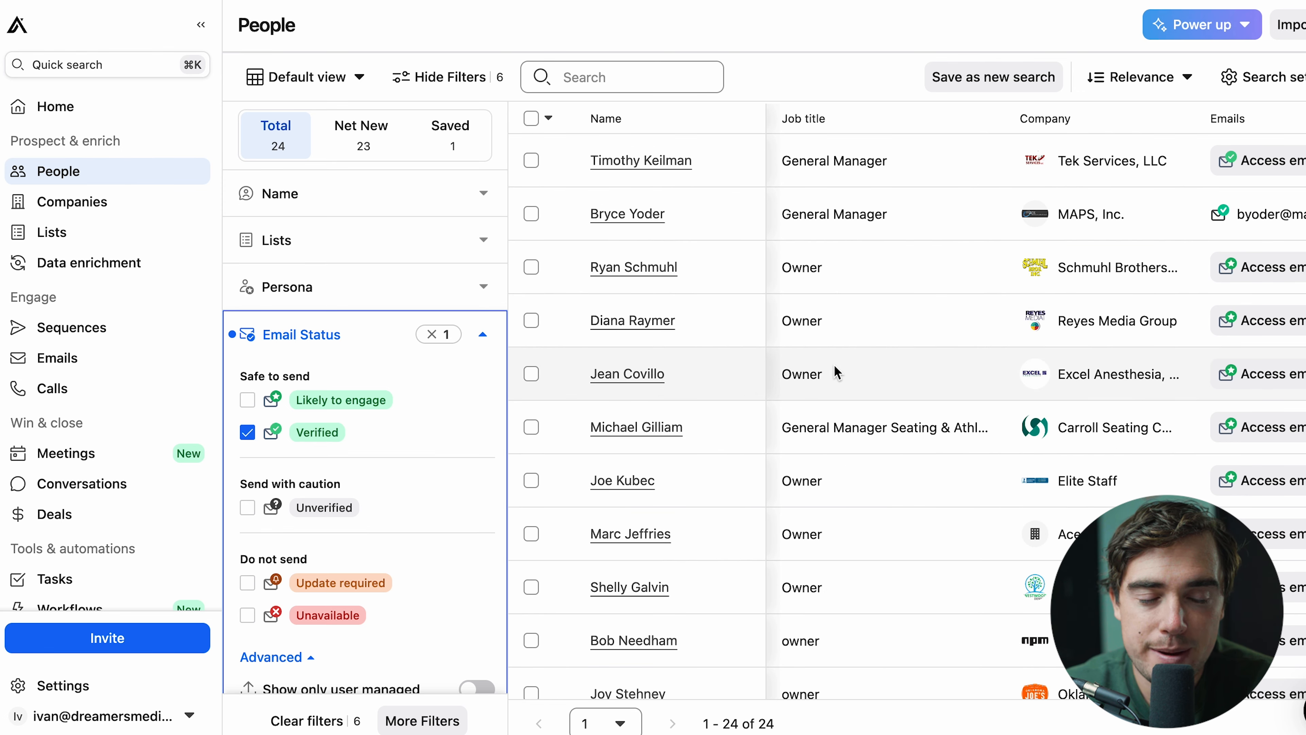
Select all people on the current page of the verified search results
left_click(532, 122)
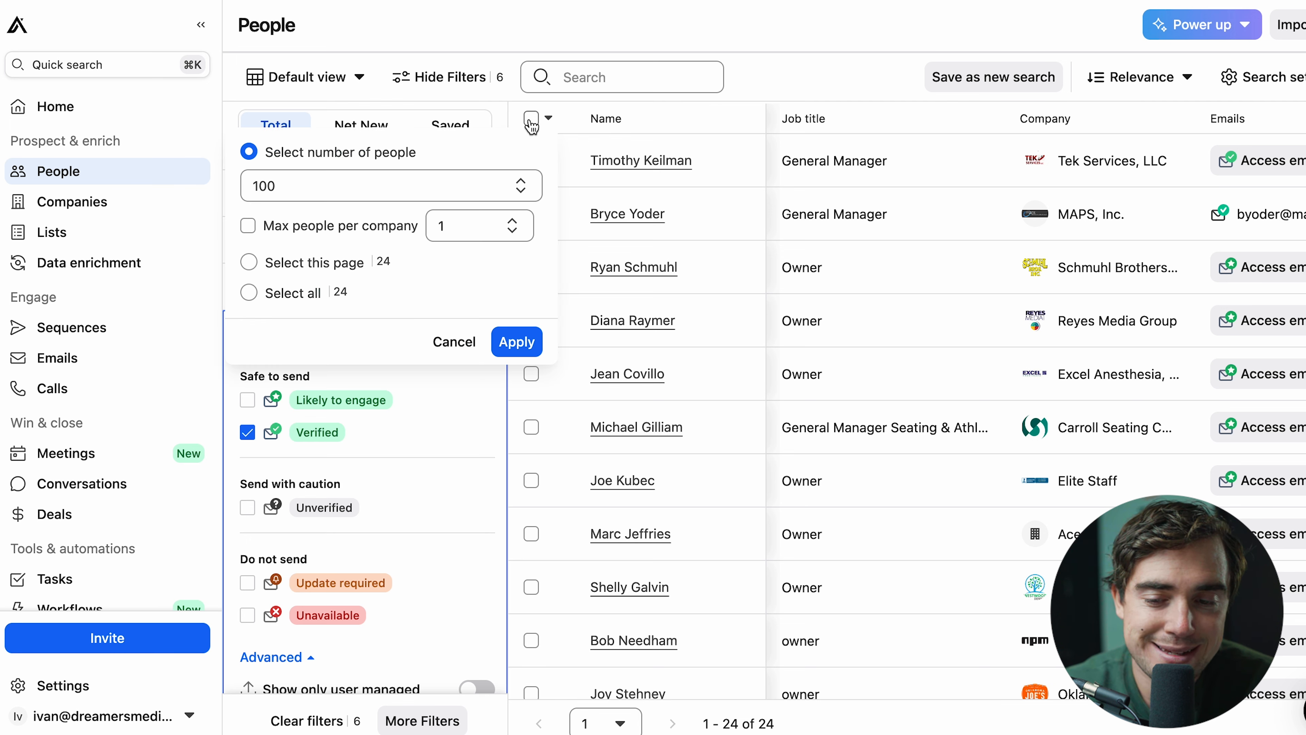
left_click(249, 262)
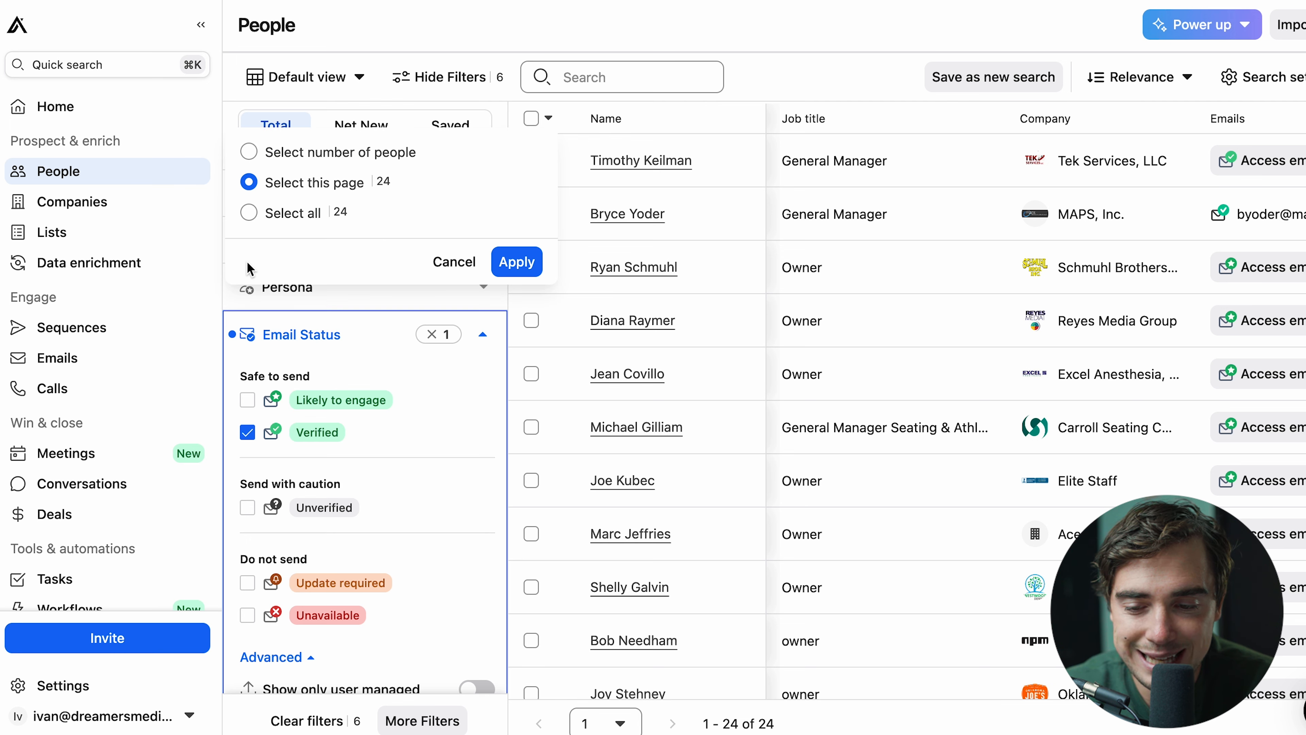
left_click(516, 262)
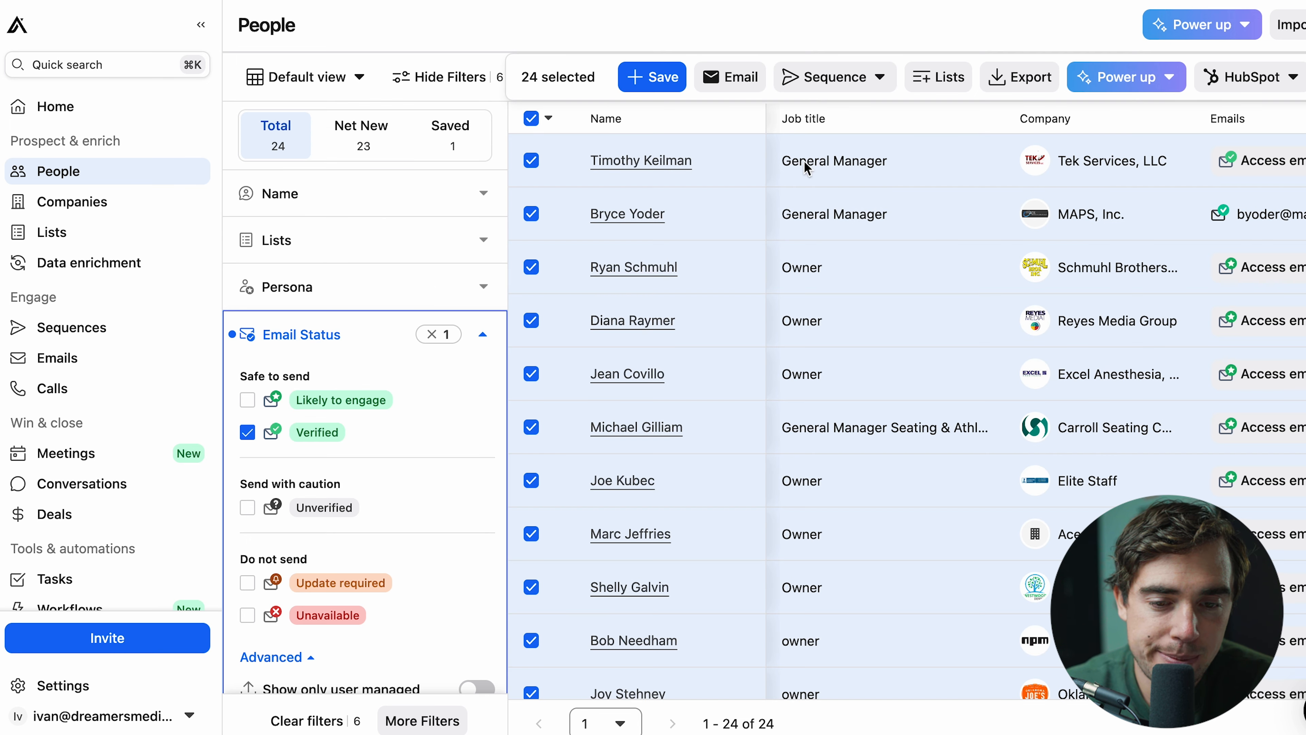
Start a new AI-assisted sequence for the selected people
left_click(838, 87)
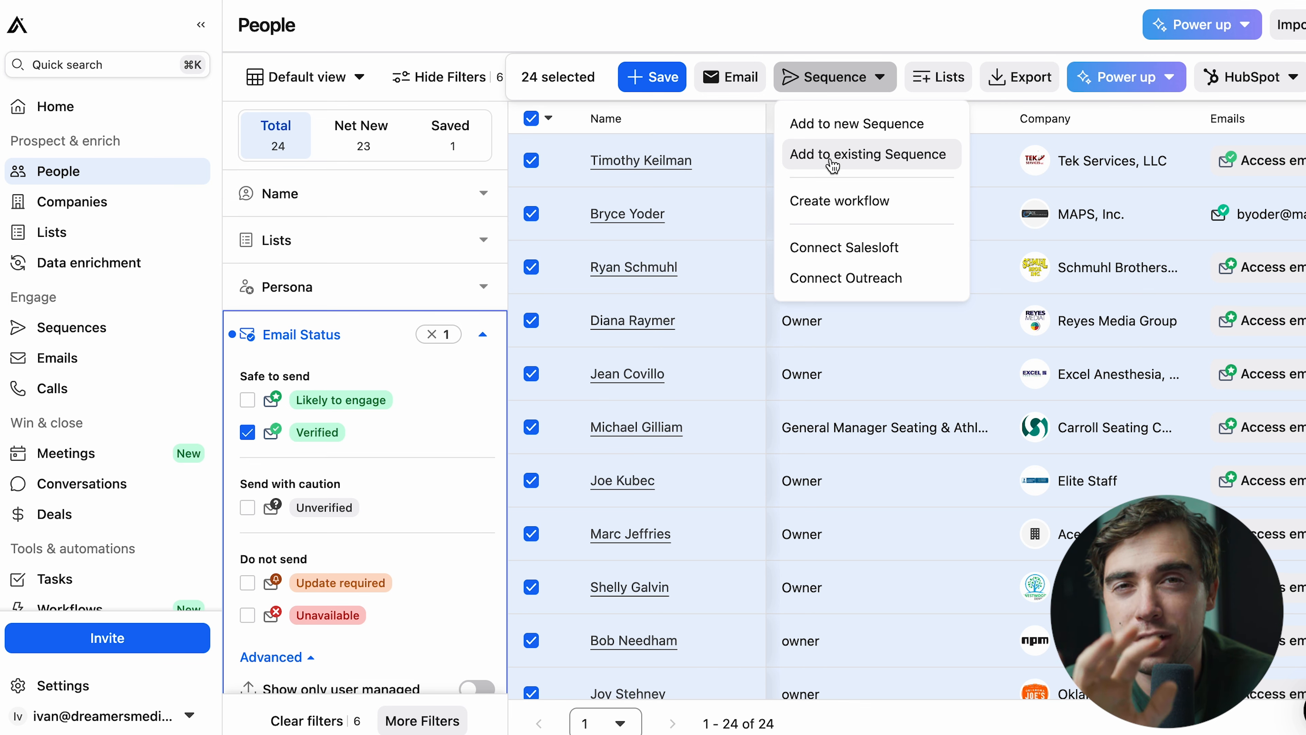
left_click(843, 132)
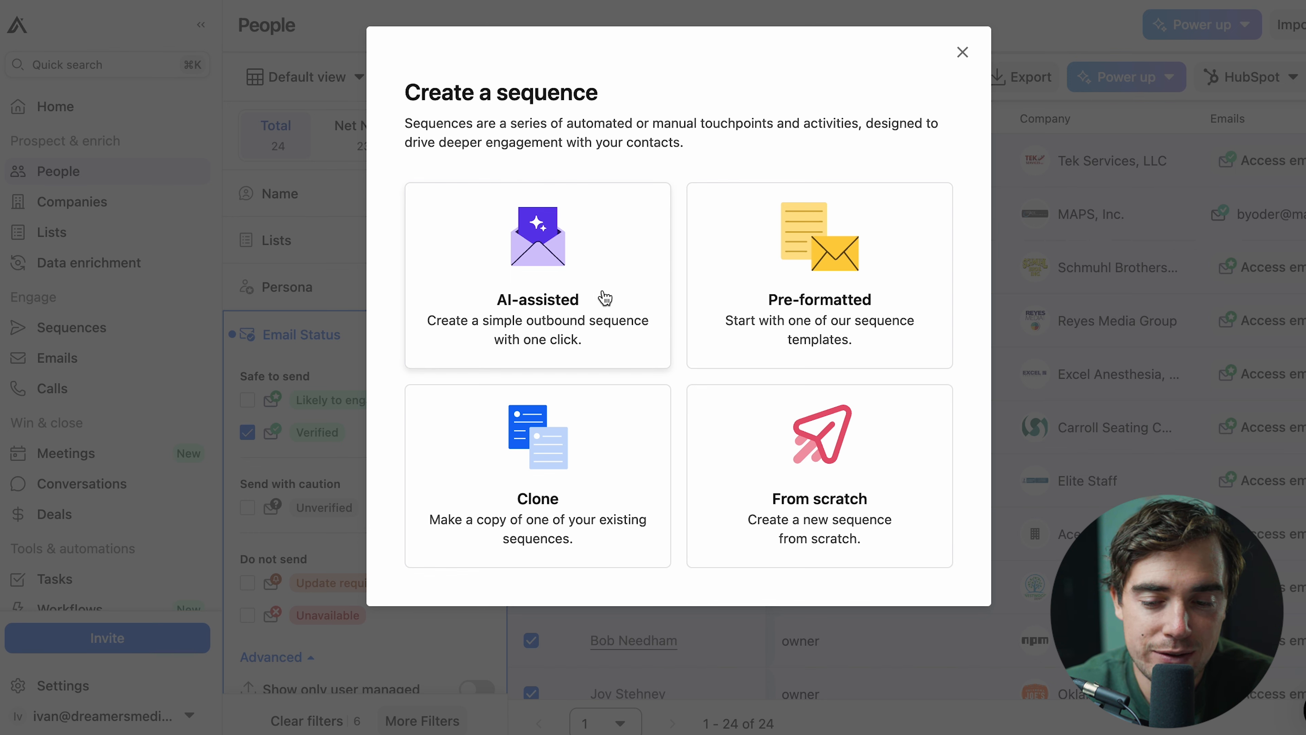
left_click(460, 265)
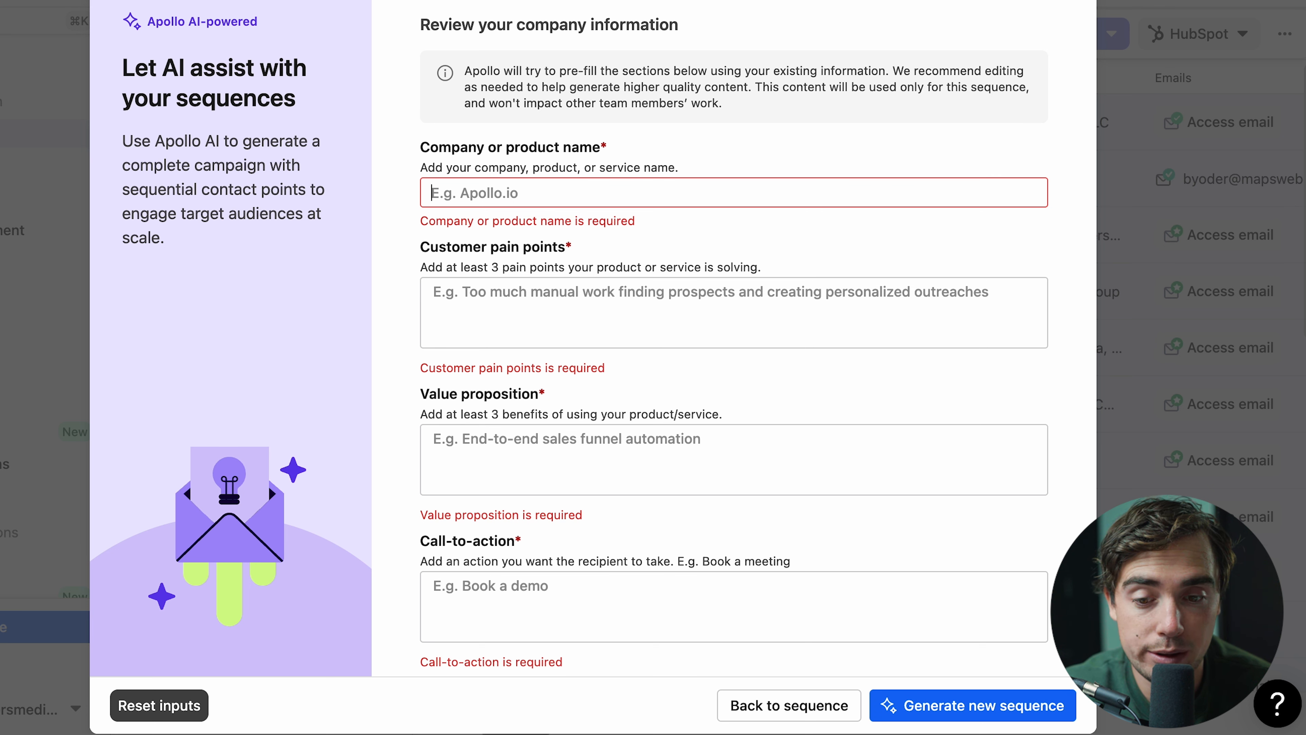
Enter company name "marketing agency big dollas" and pain points "not finding leads, not being able to drive traffic to website, getting more customers"
type("m")
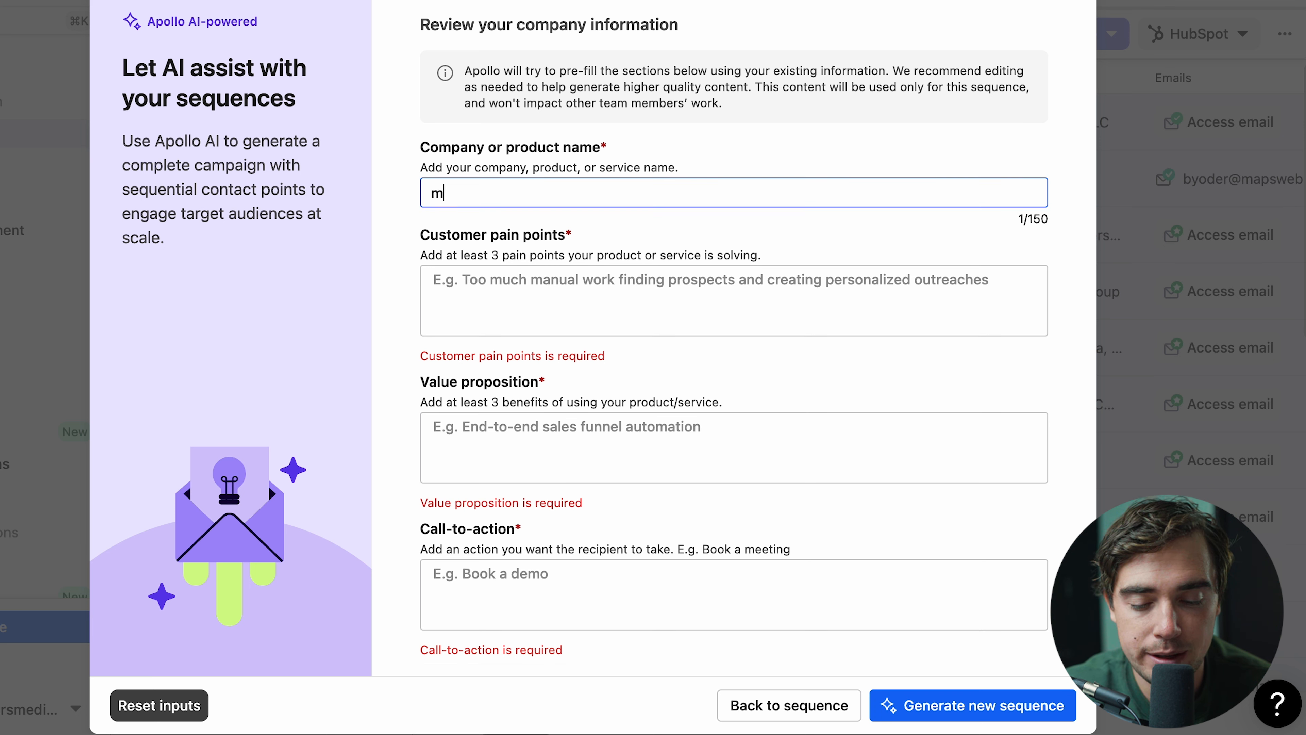
type("arketing agency big dollas")
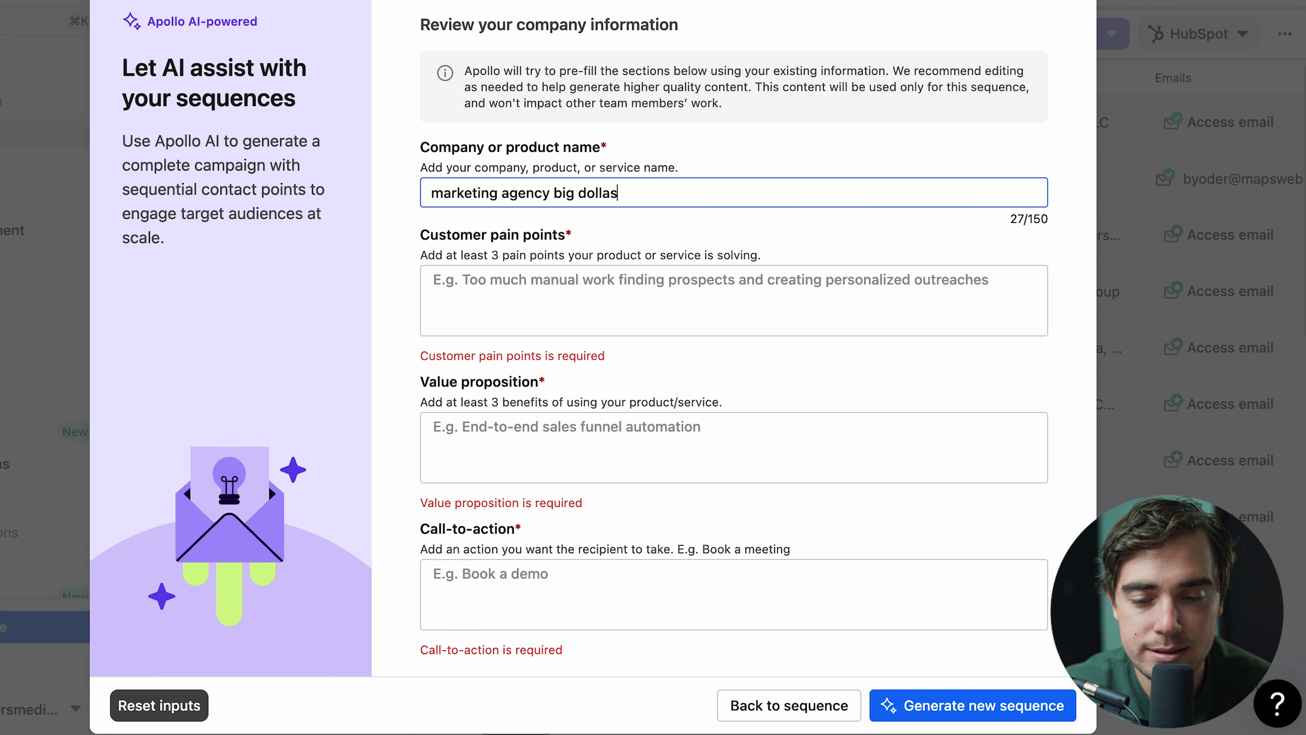
left_click(451, 293)
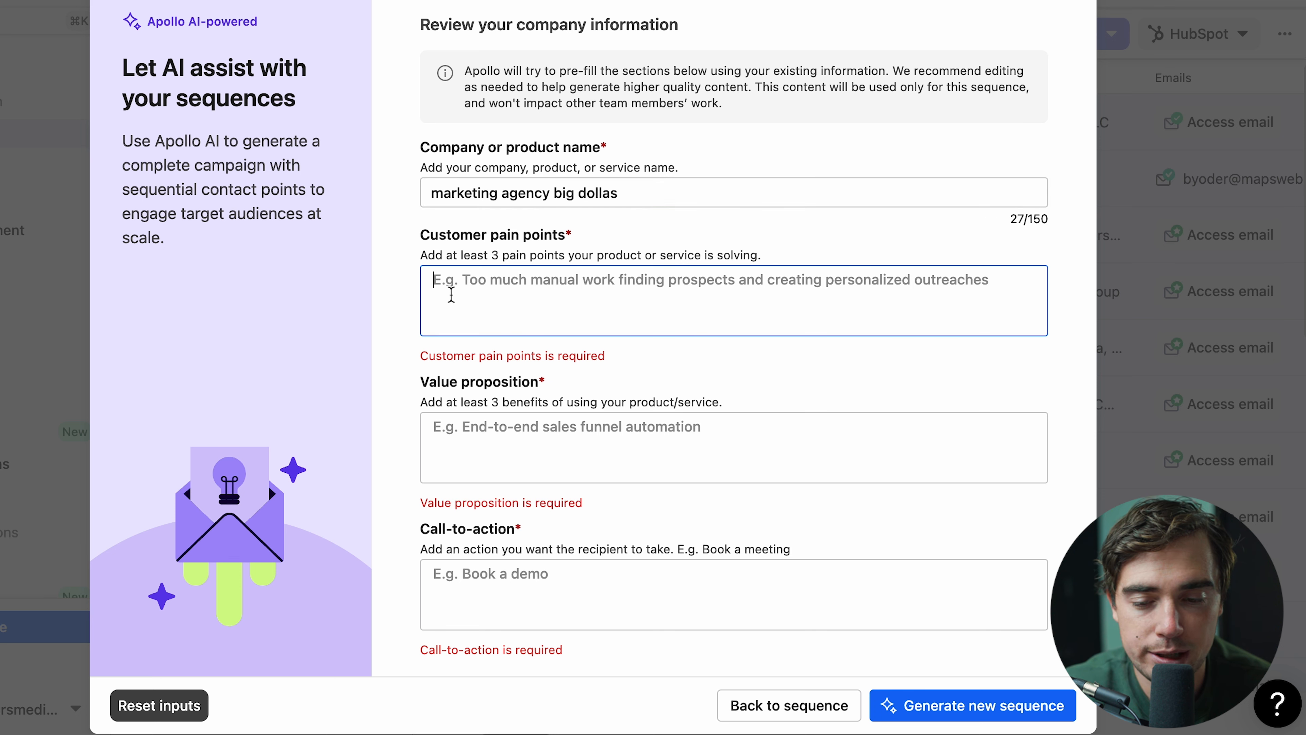
type("not finding lea")
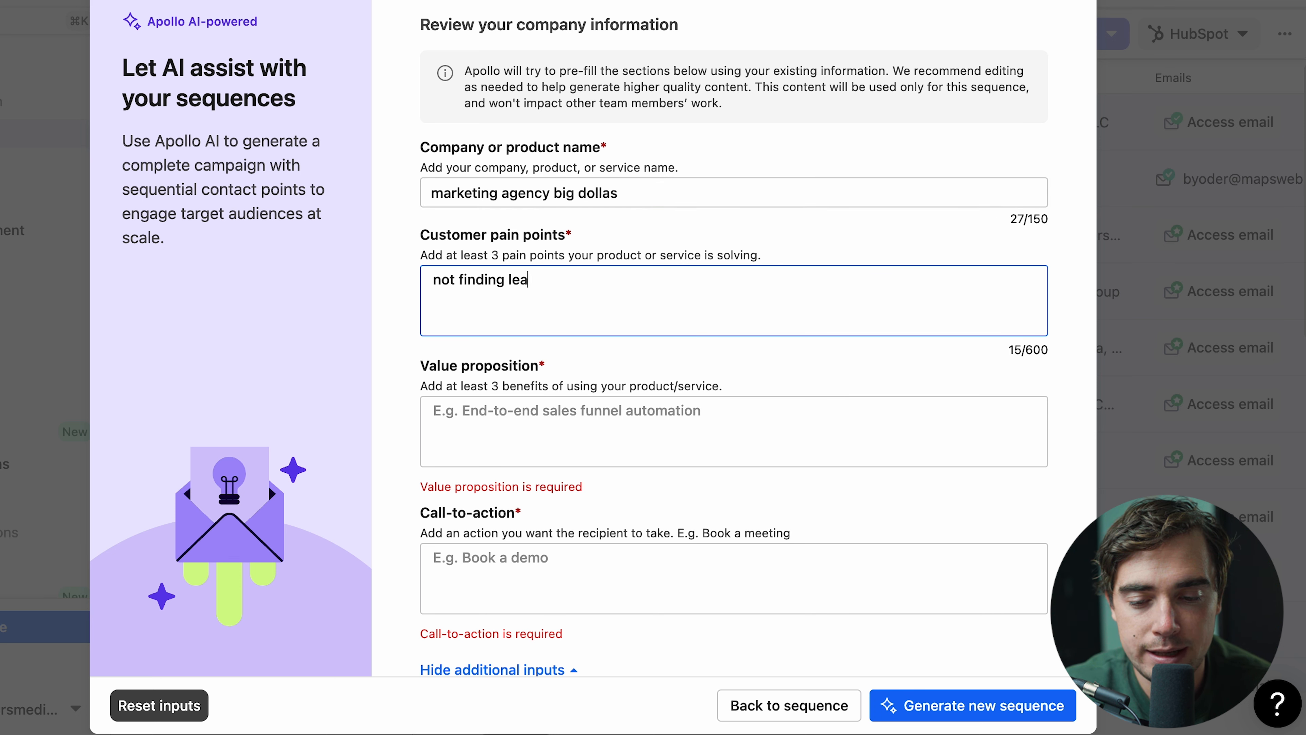
type("ds, not being able to drive traffic to website, getting more cus")
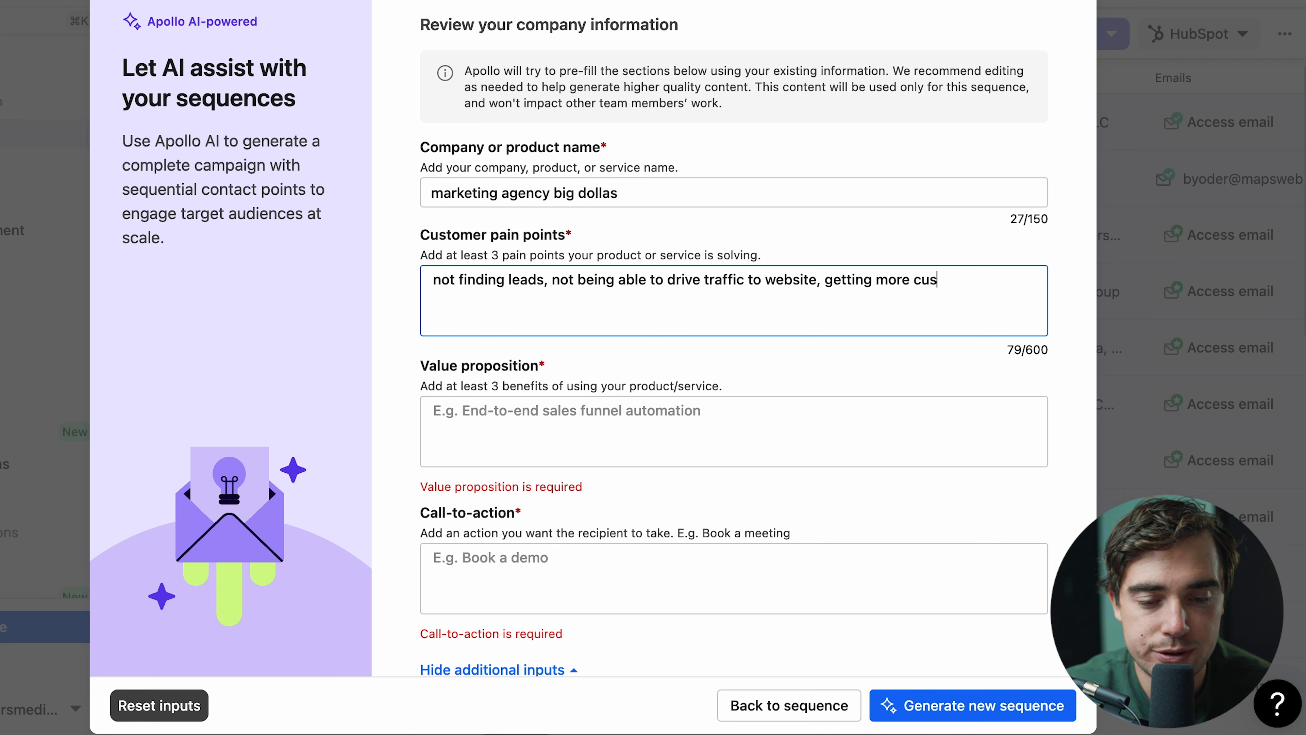
type("tomers")
Set the value proposition to "get more leads for their sales team, grow their business and schedule more appointments" and the call-to-action to "book an intro call"
key("Tab")
type("get more lea")
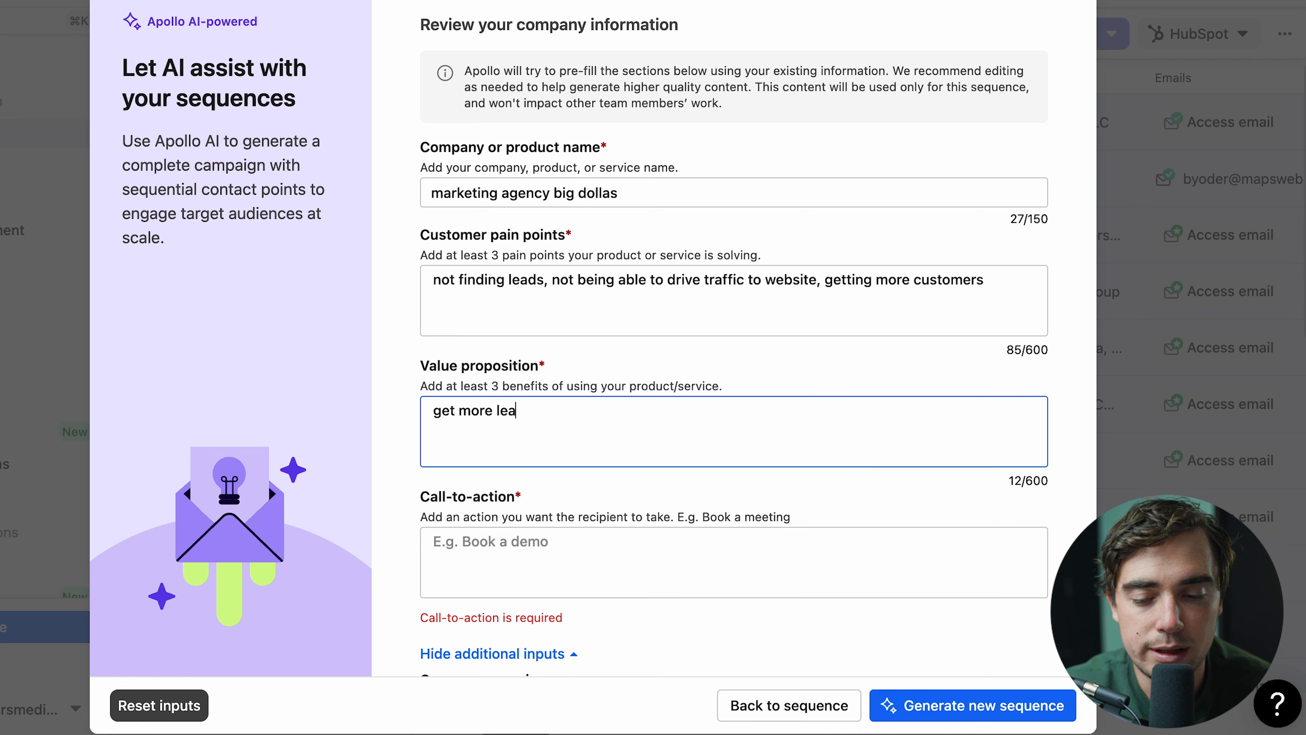
type("ds for their sales team, grow their business and schedule more appointments")
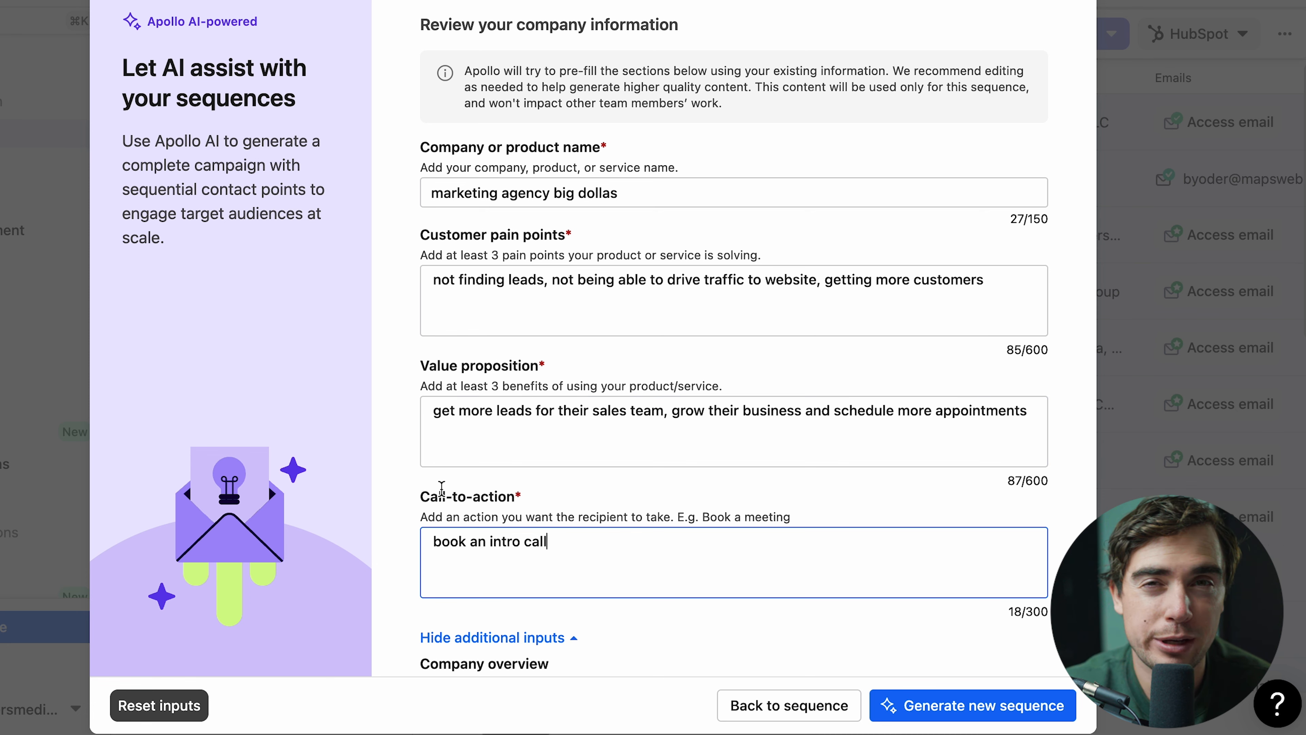
Generate the AI sequence and review its Day 1 outreach email
scroll(708, 528, "down", 5)
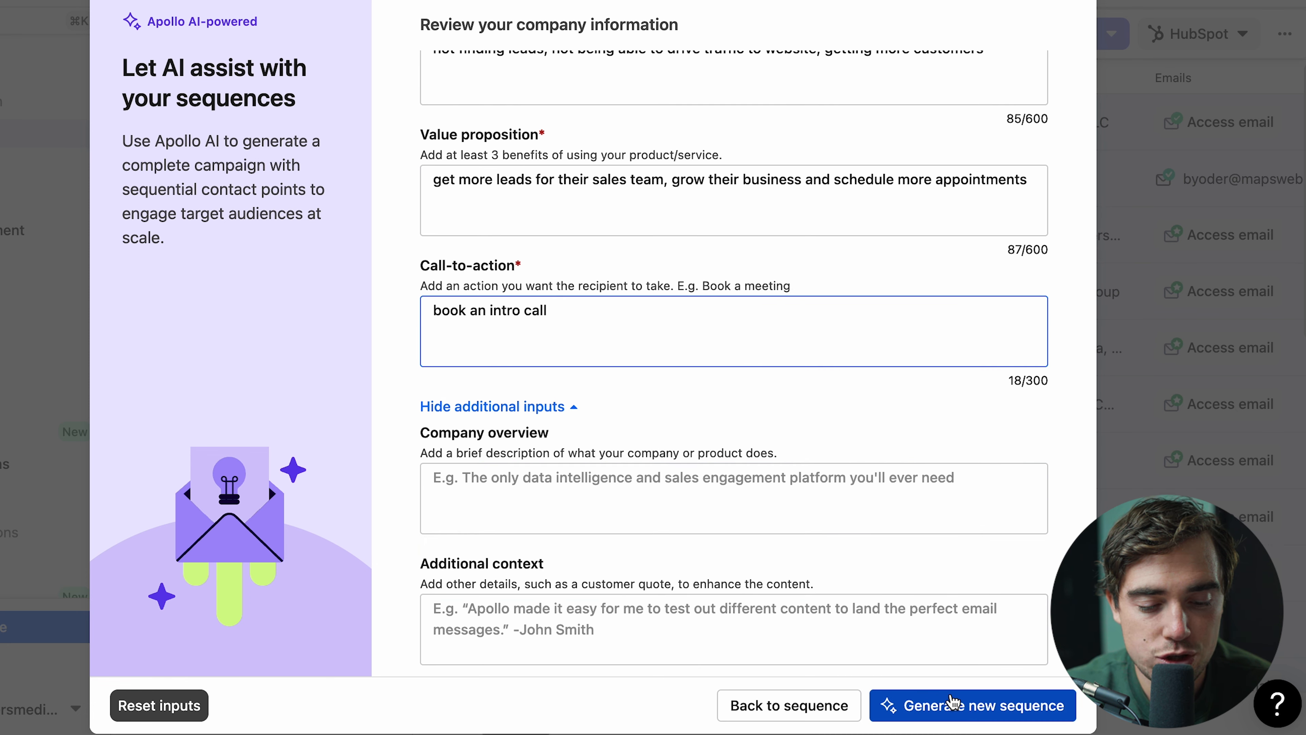
left_click(960, 705)
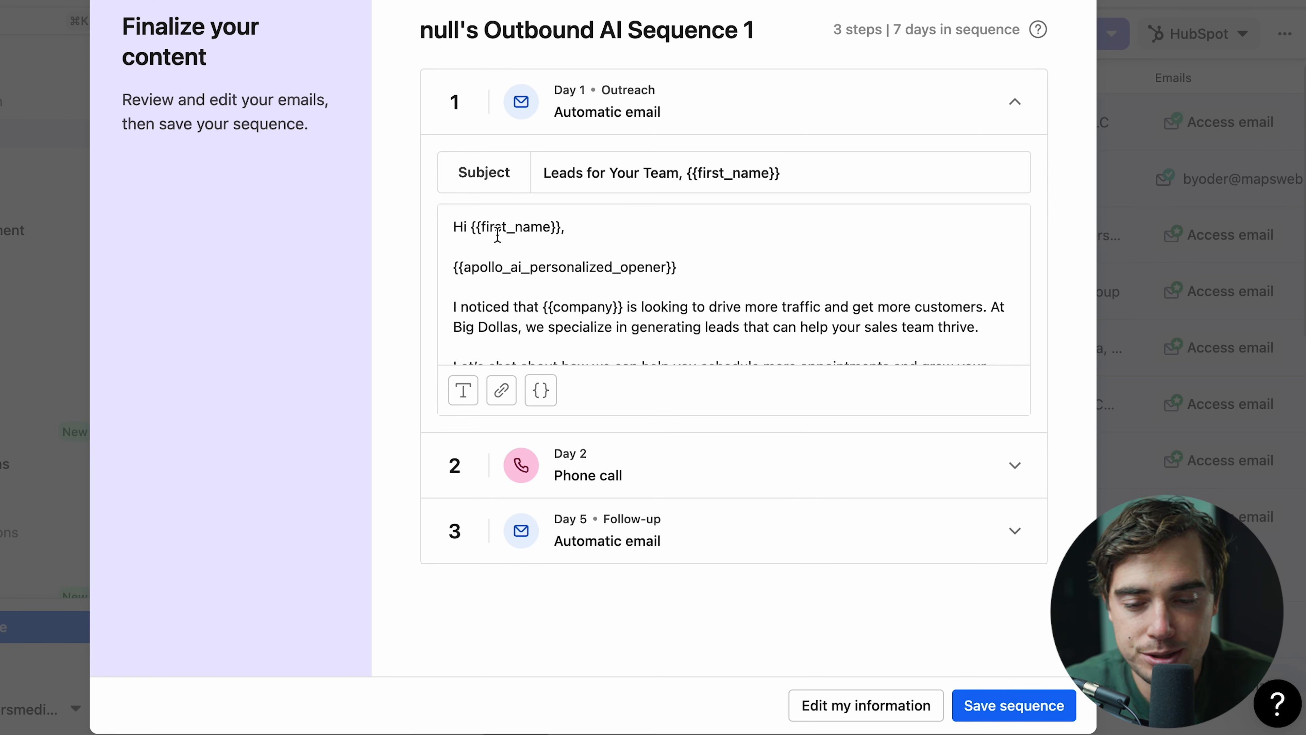
scroll(519, 278, "down", 2)
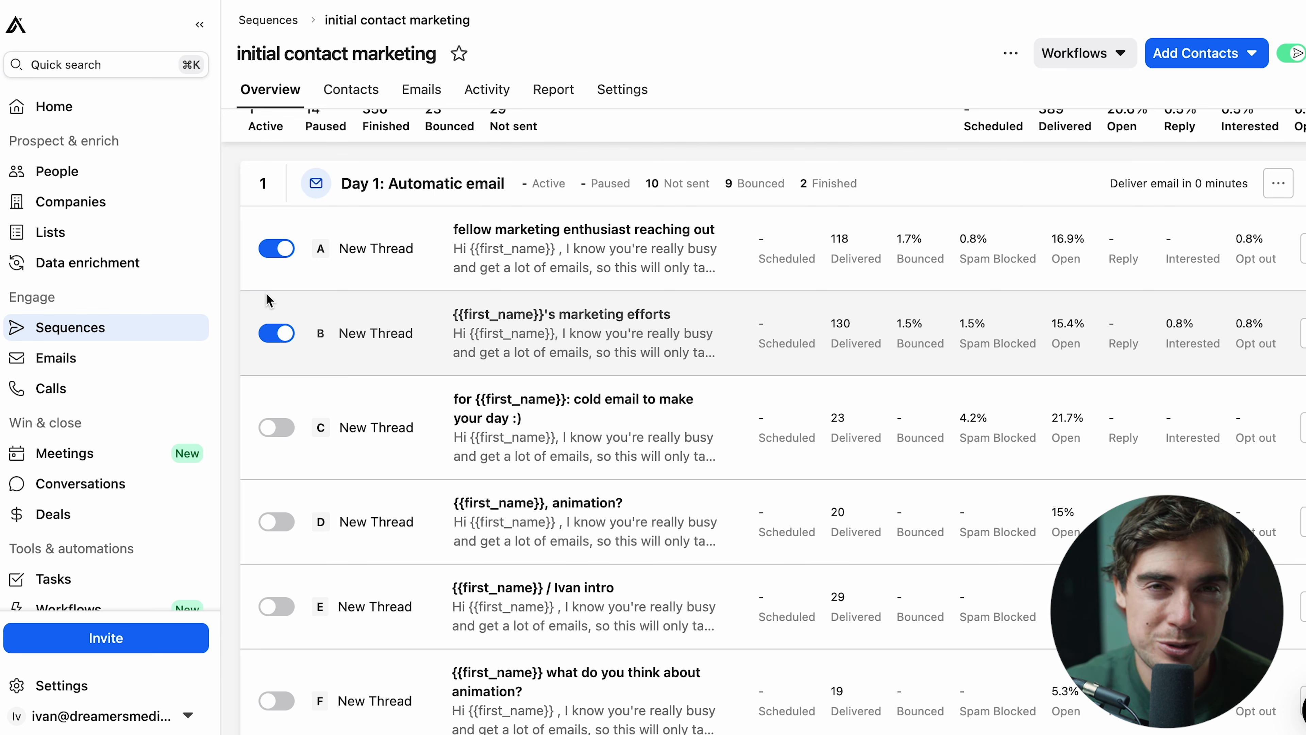
Examine the Day 1 email variants, their message text and the follow-up emails in the initial contact marketing sequence
scroll(443, 335, "down", 2)
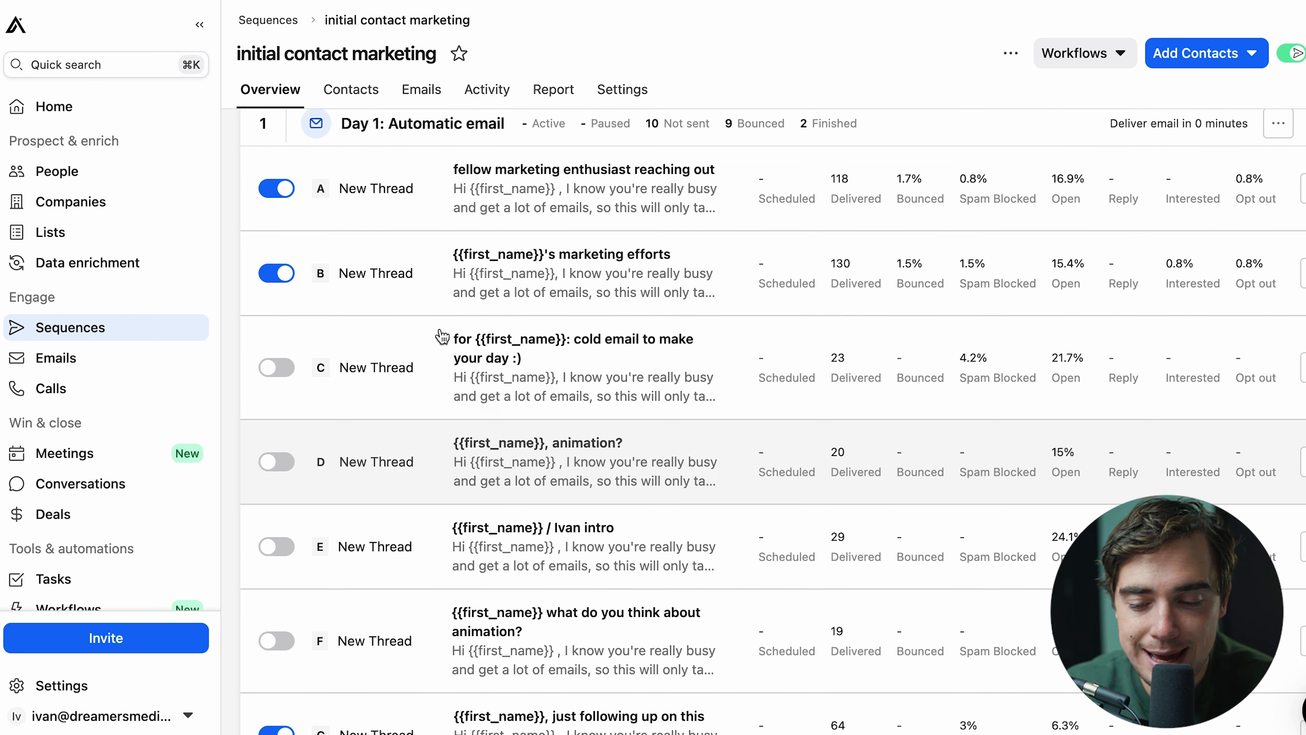
scroll(461, 338, "up", 1)
scroll(477, 355, "down", 6)
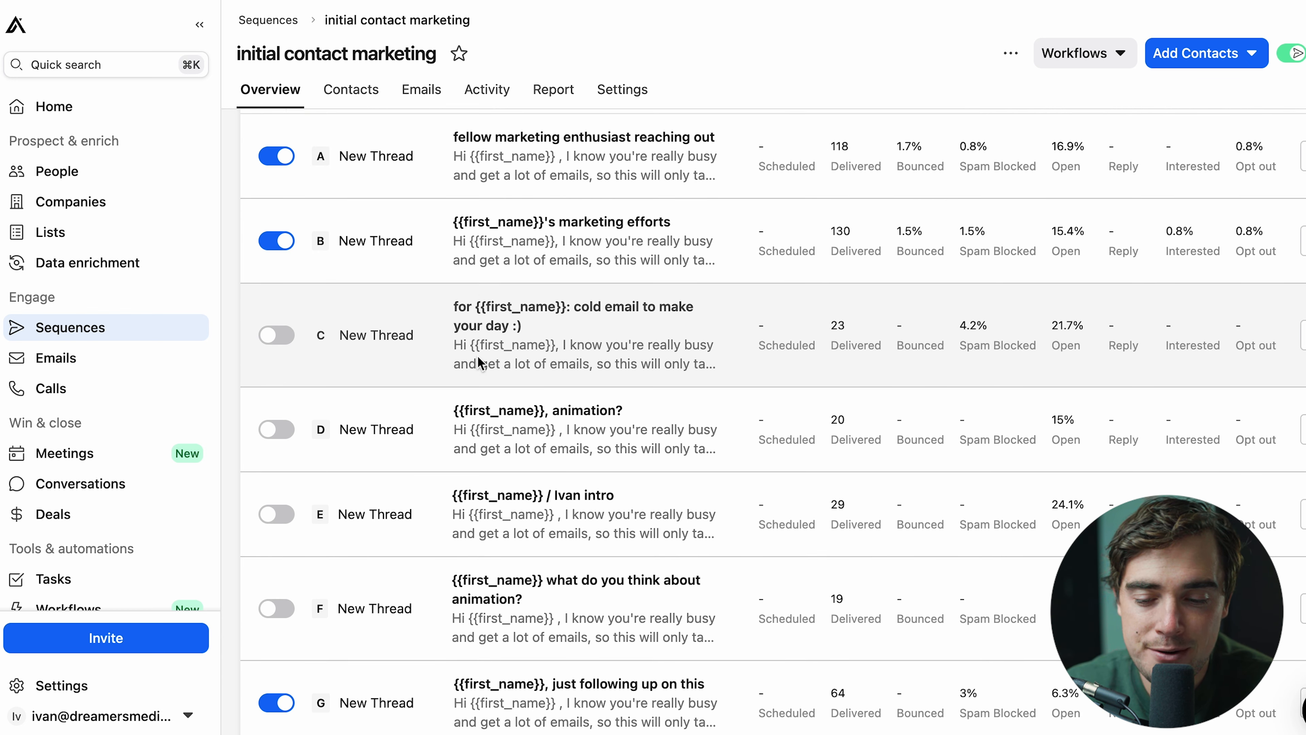
scroll(525, 347, "up", 1)
scroll(524, 348, "up", 2)
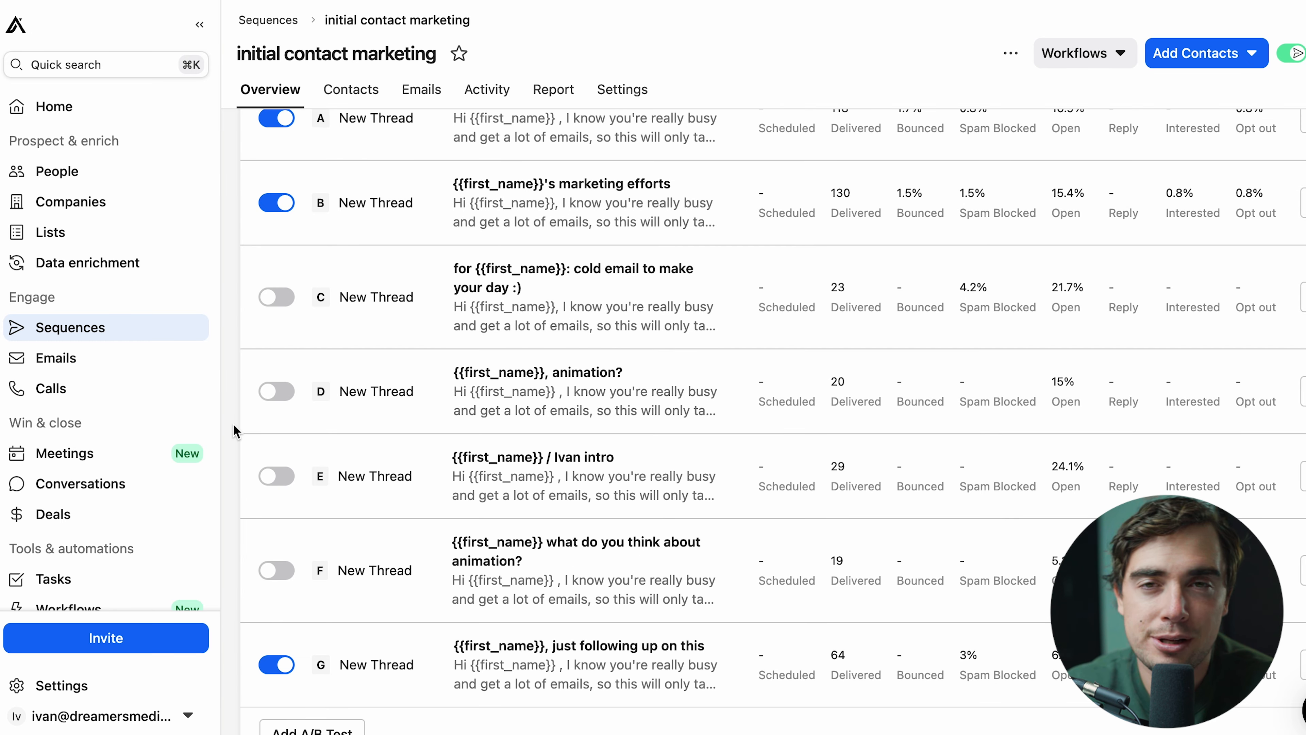
scroll(436, 171, "up", 3)
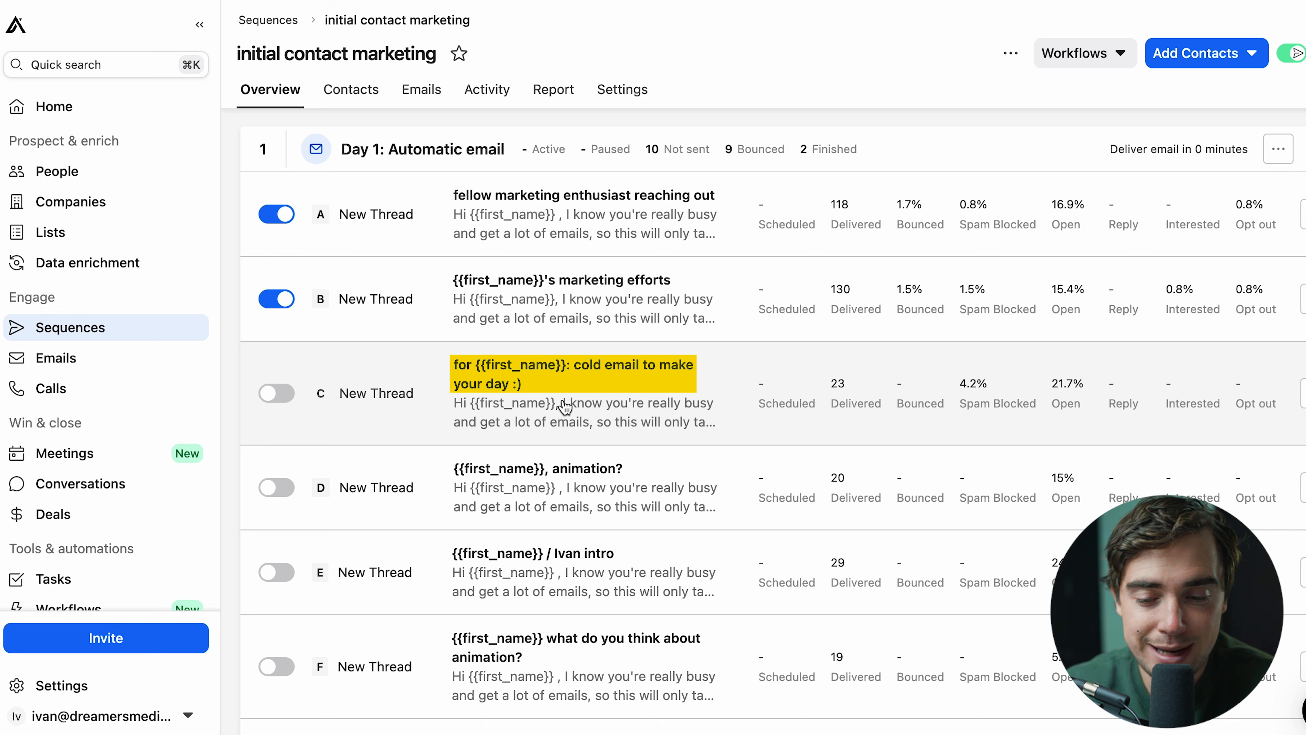
mouse_move(557, 406)
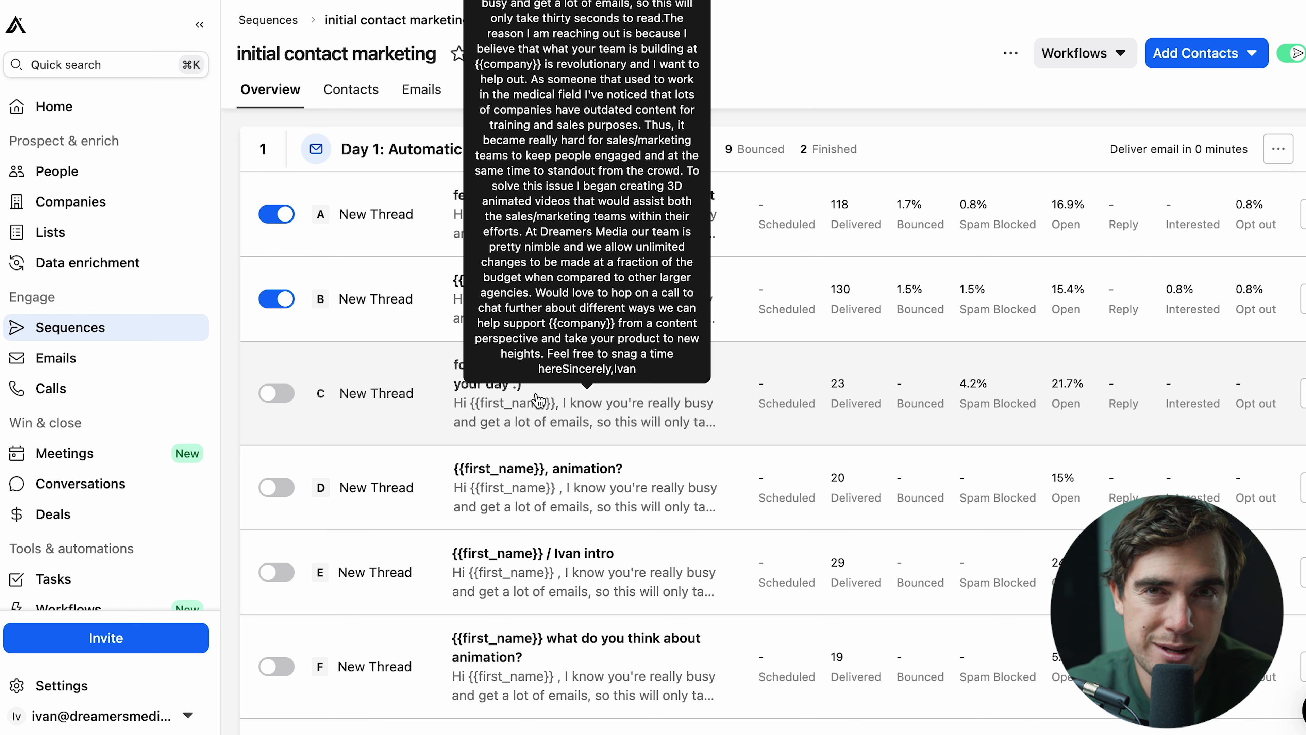
left_click(457, 407)
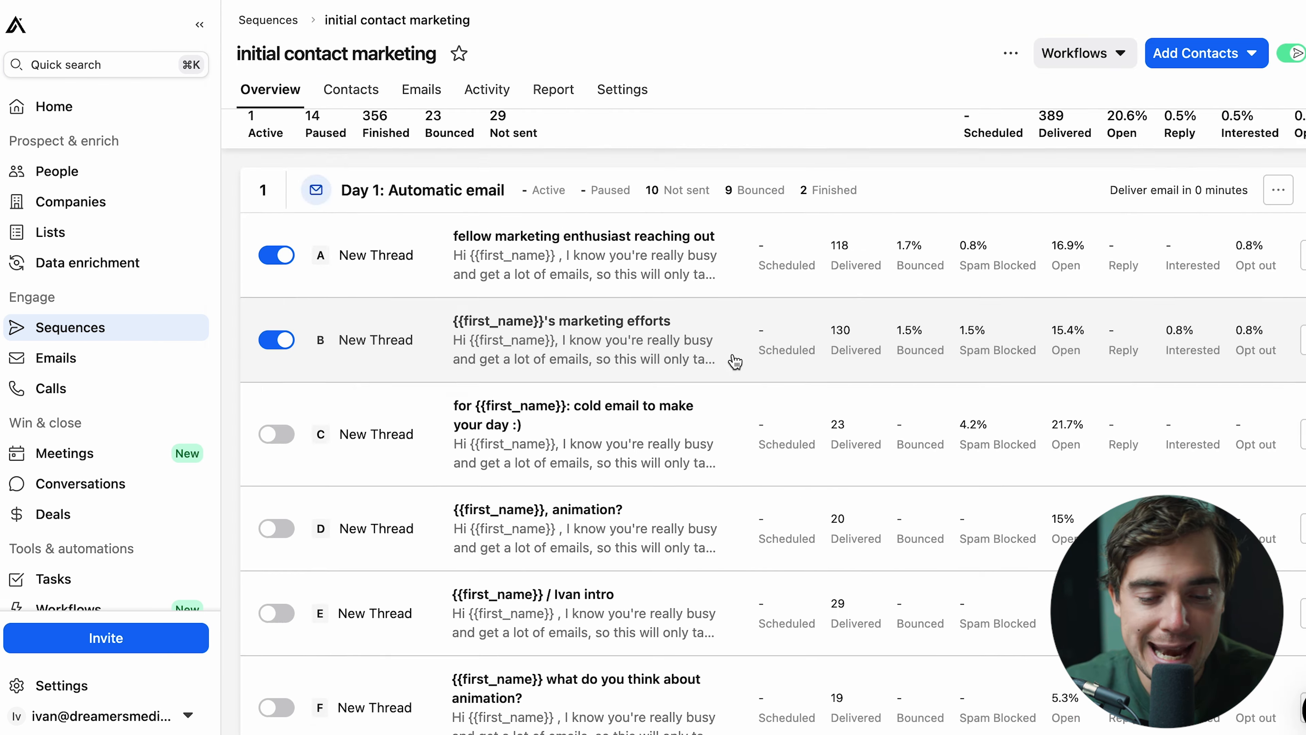
scroll(735, 360, "down", 10)
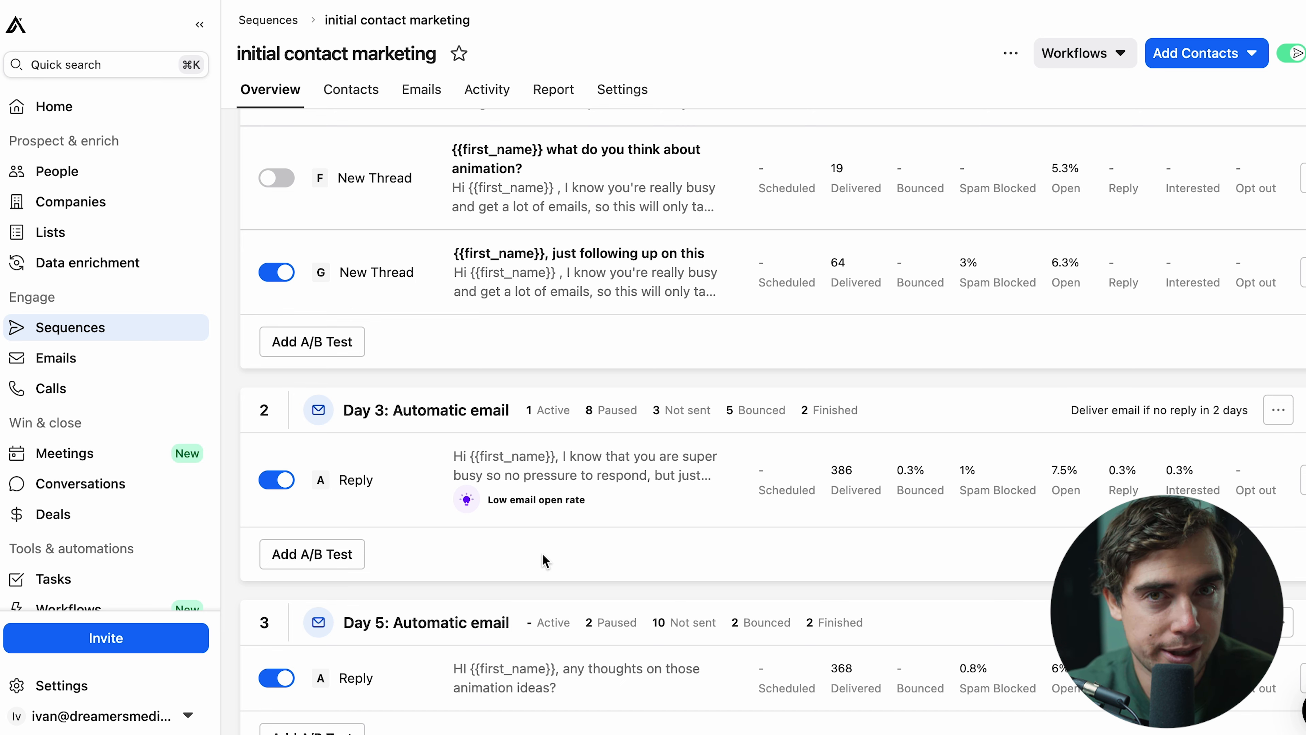
Review the initial contact marketing sequence's report, examining its conversion funnels, most engaged audience and audience details
left_click(546, 92)
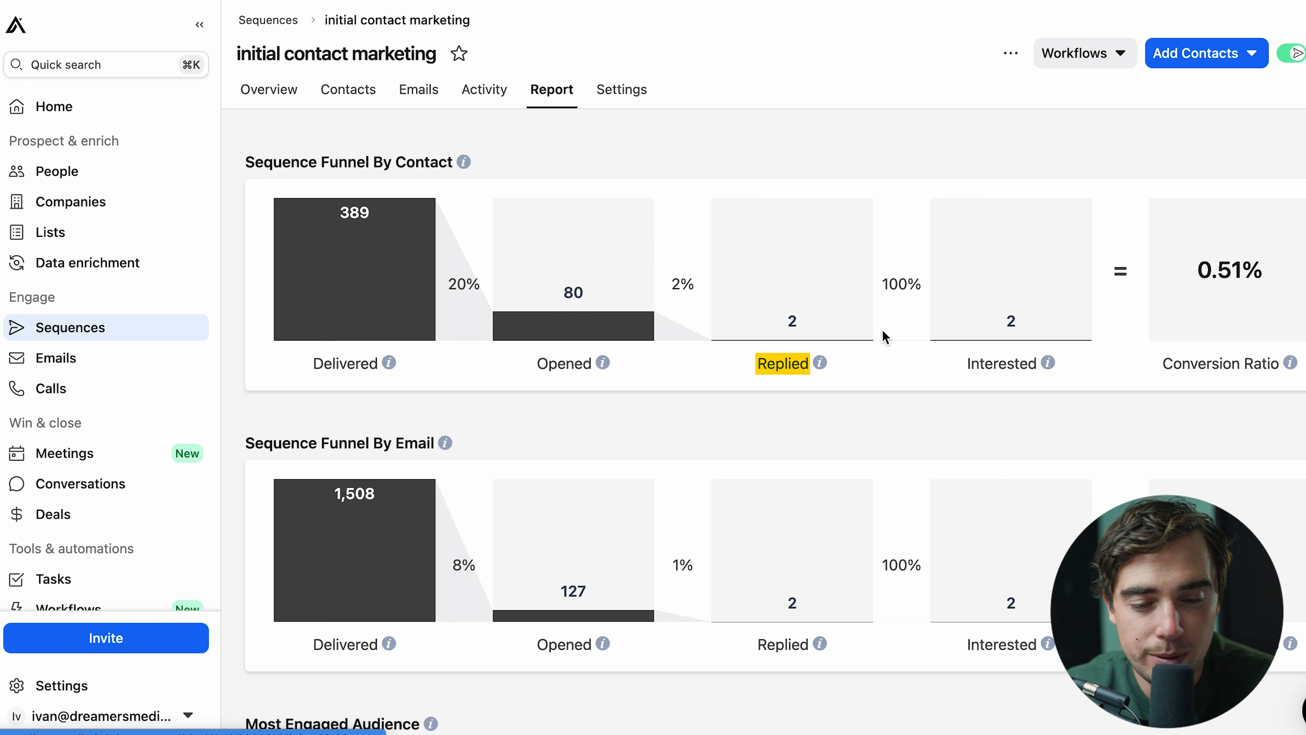
scroll(910, 401, "down", 3)
scroll(909, 401, "down", 12)
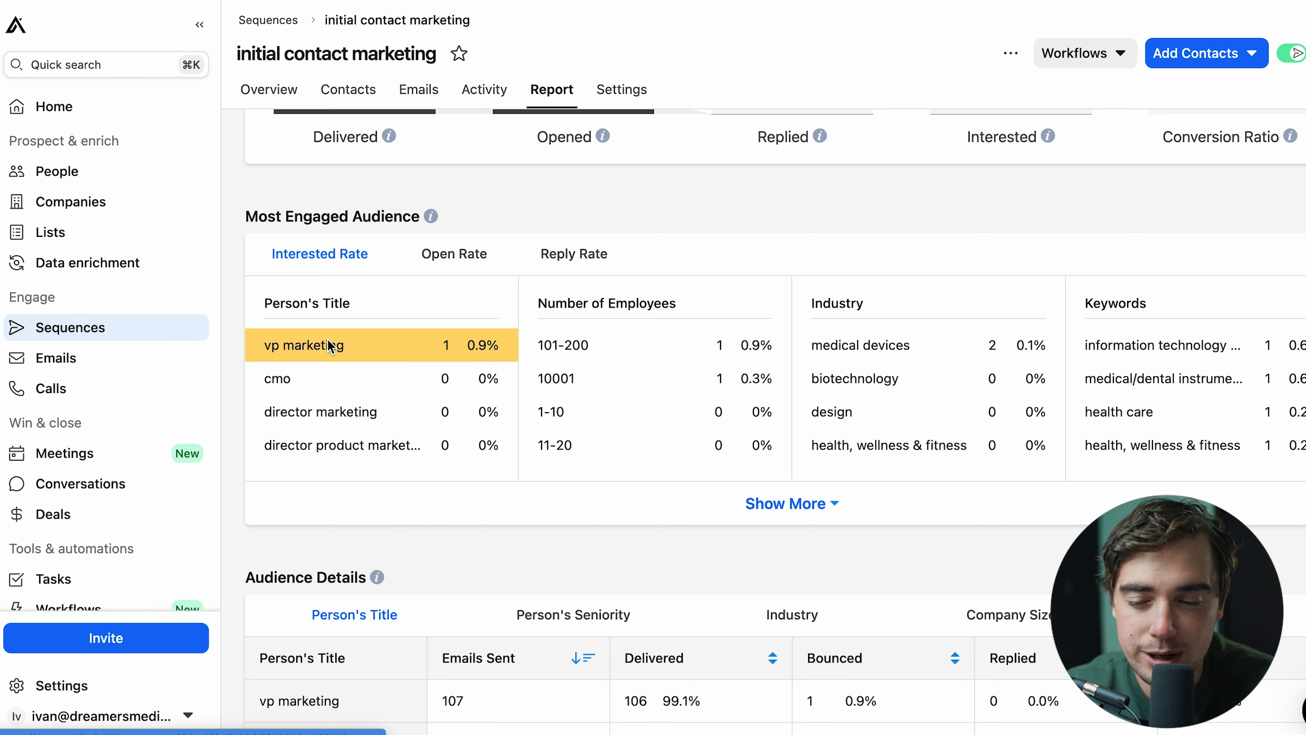
scroll(326, 417, "down", 2)
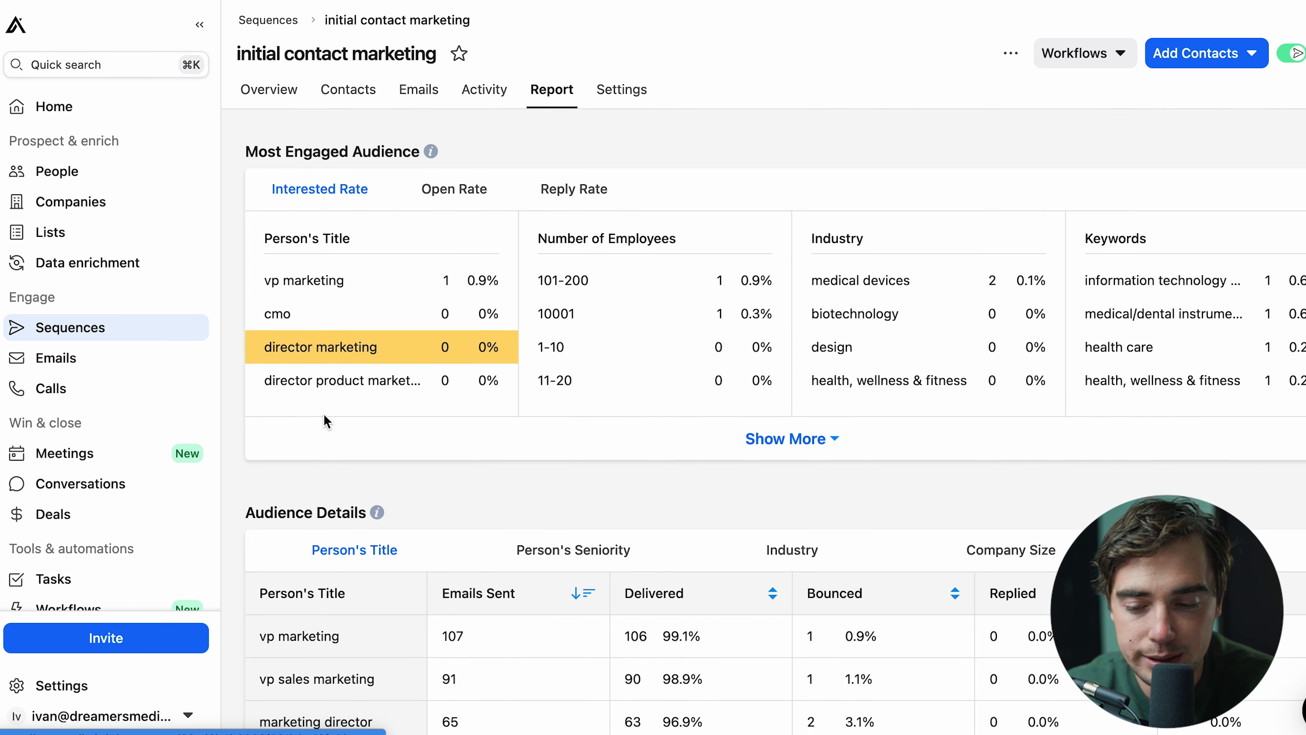
scroll(325, 419, "down", 6)
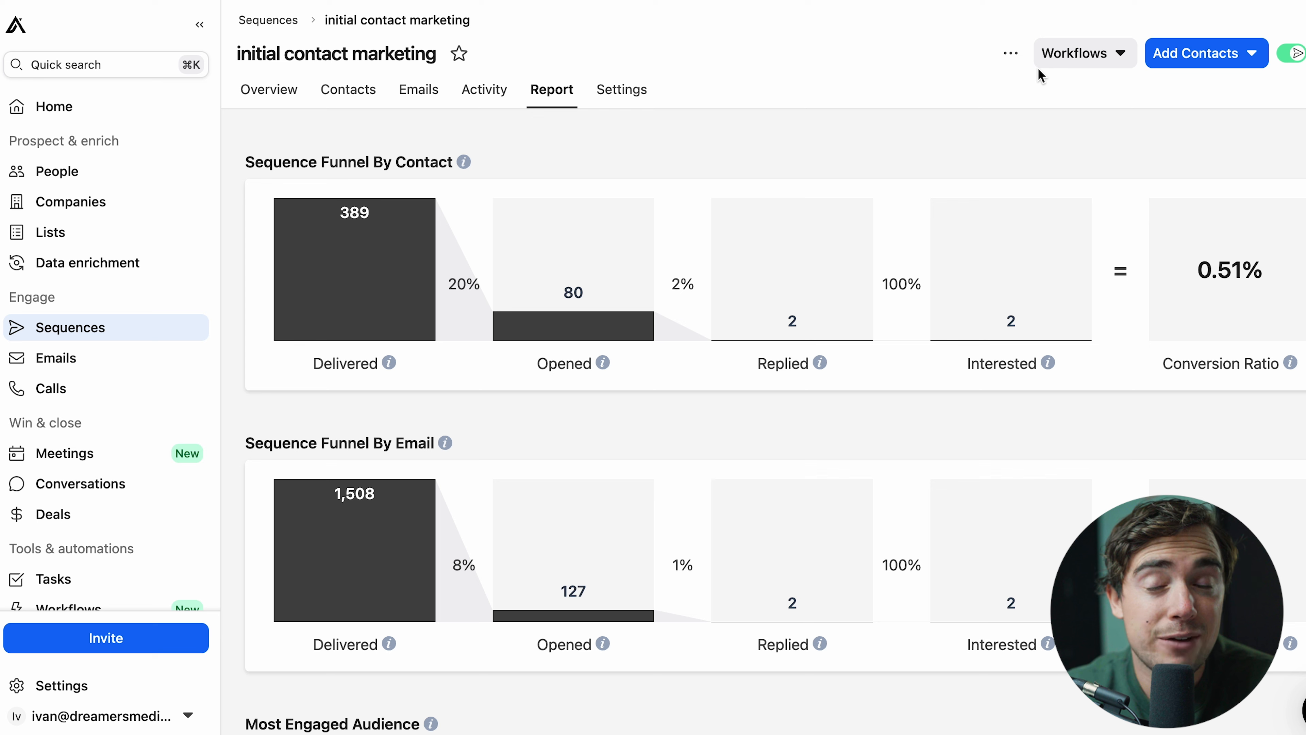
left_click(1075, 56)
left_click(1075, 56)
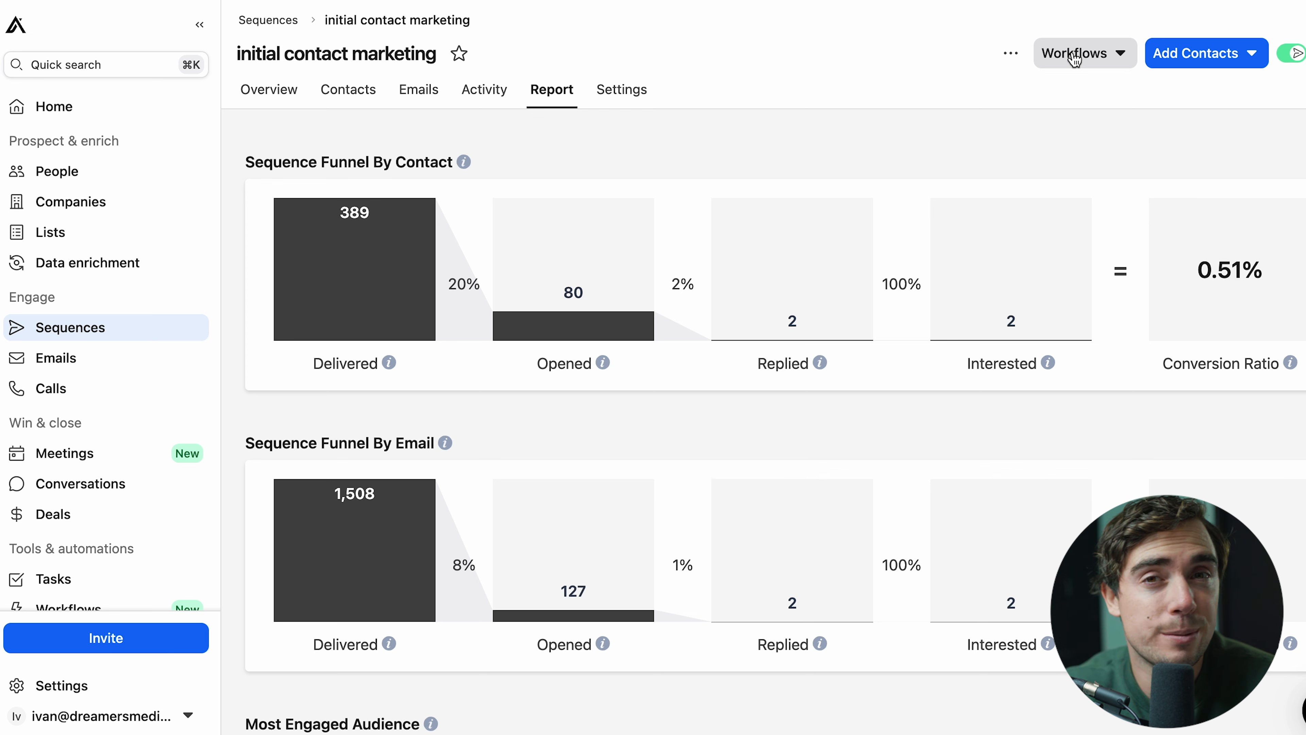
Look through the connected and available integrations in the account settings
scroll(81, 504, "down", 2)
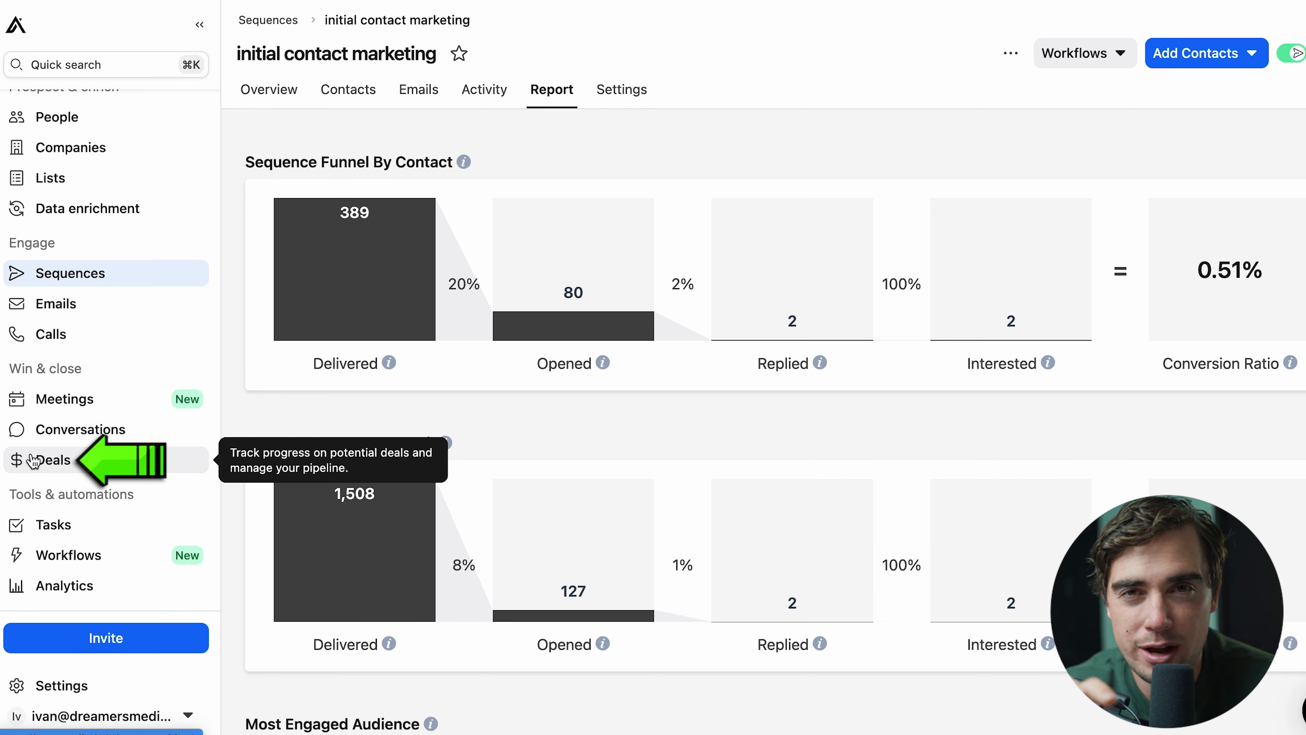
left_click(34, 686)
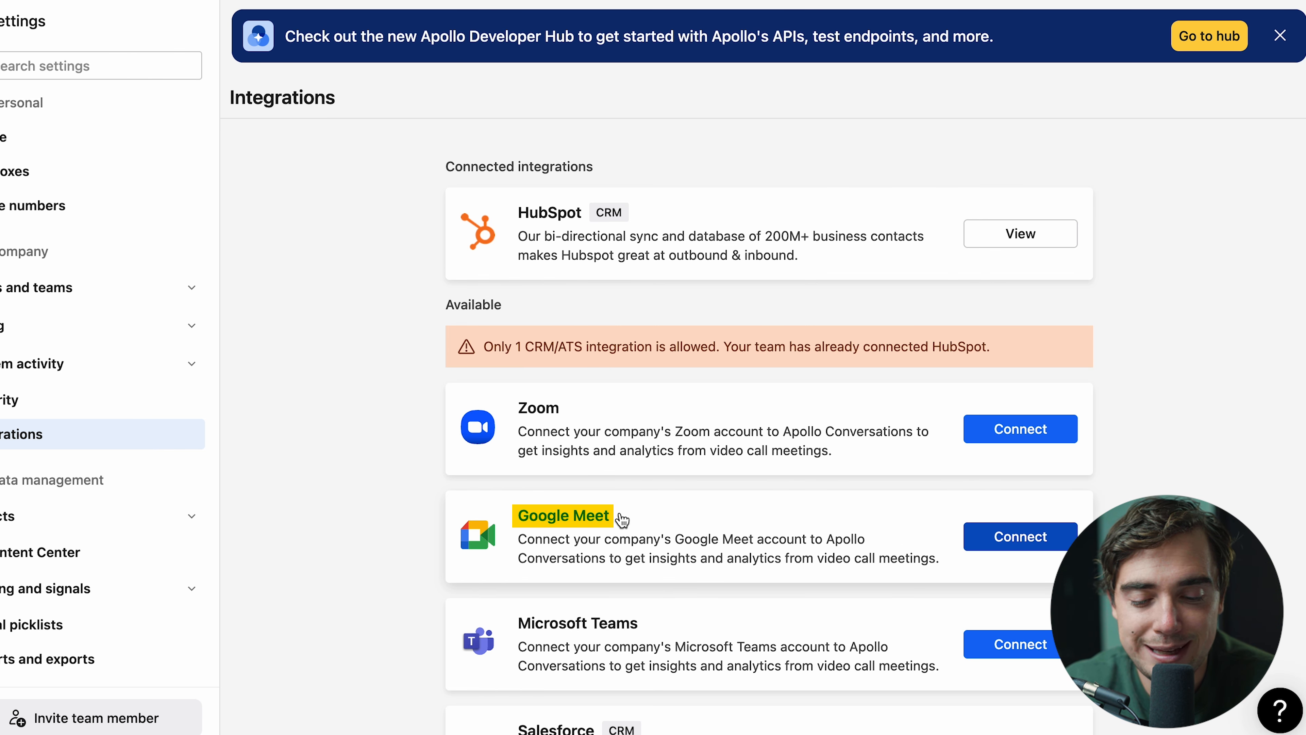
scroll(622, 519, "down", 9)
scroll(646, 495, "down", 3)
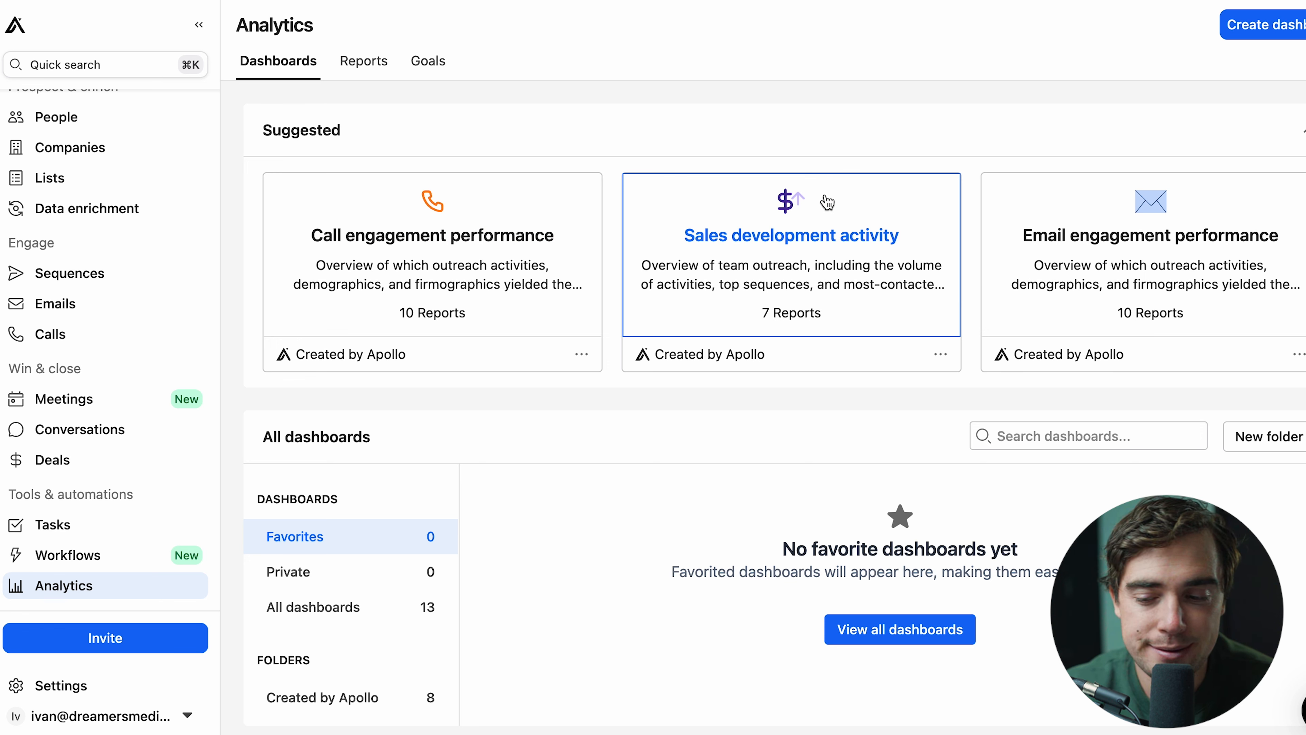
View the task list and the companies search
left_click(31, 528)
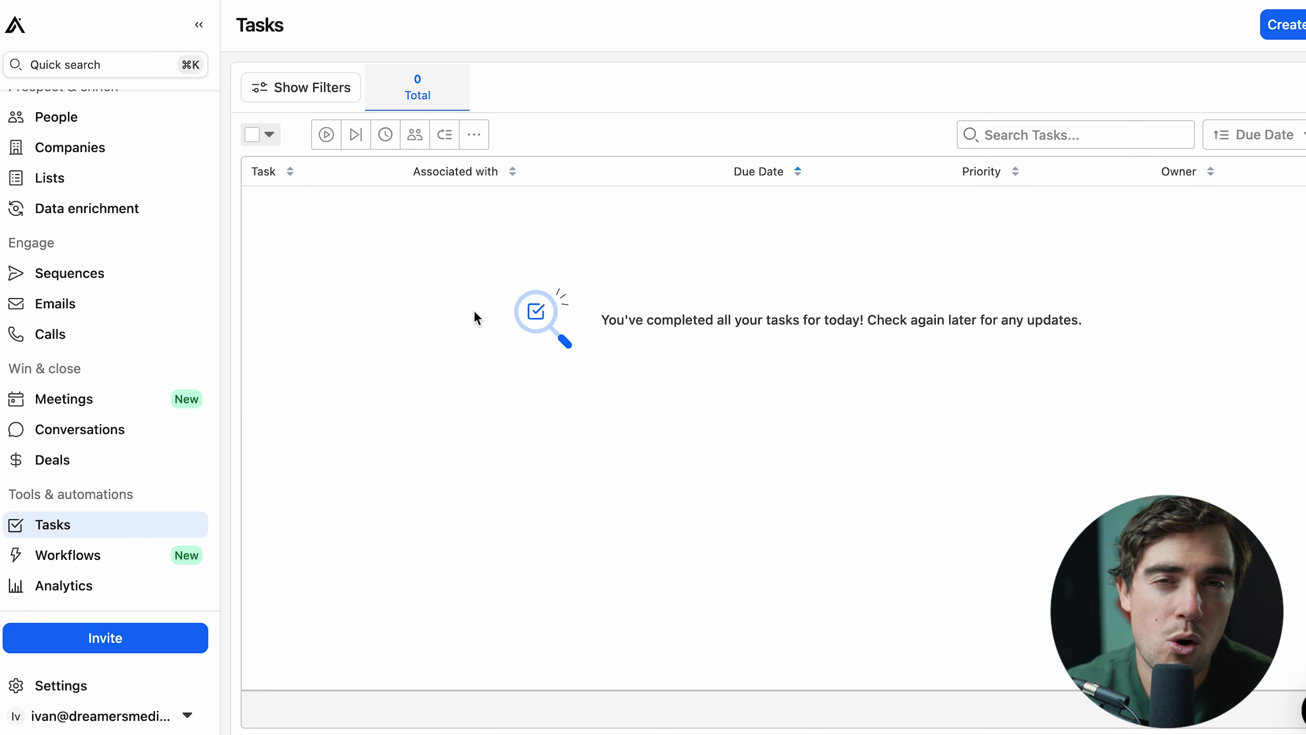
left_click(66, 148)
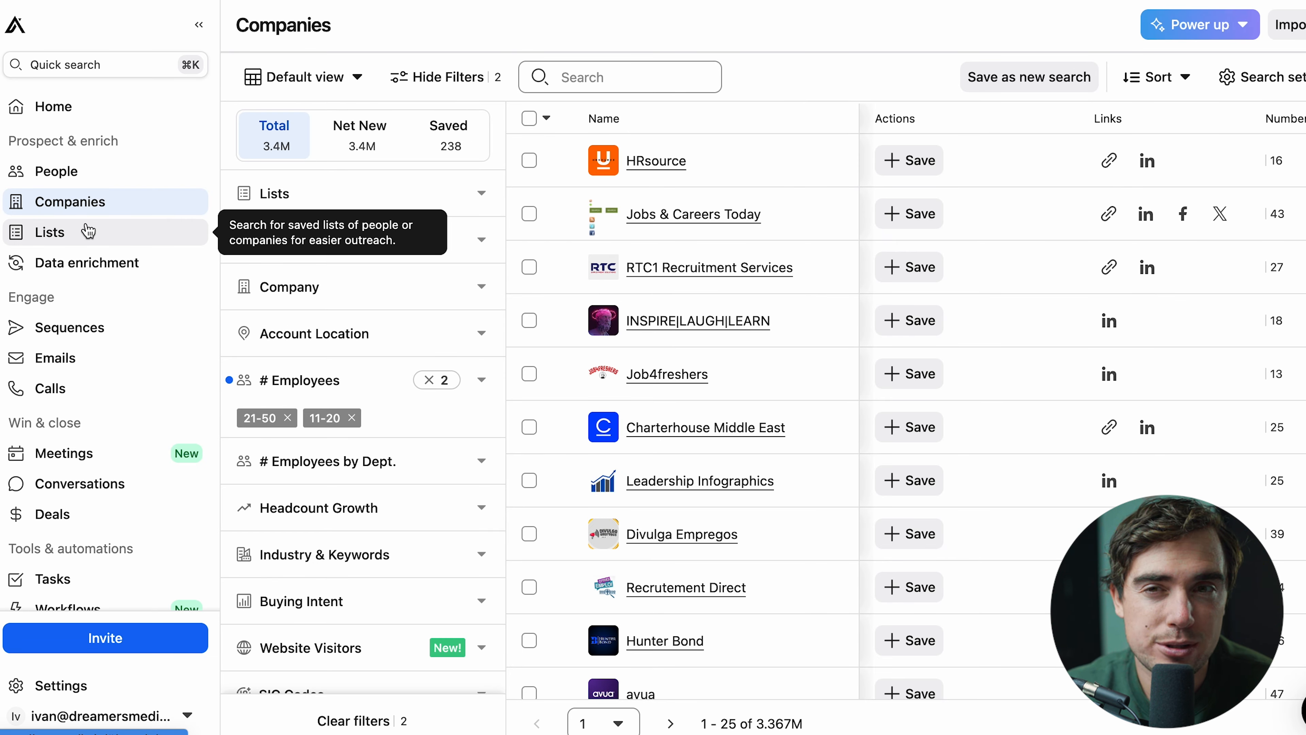